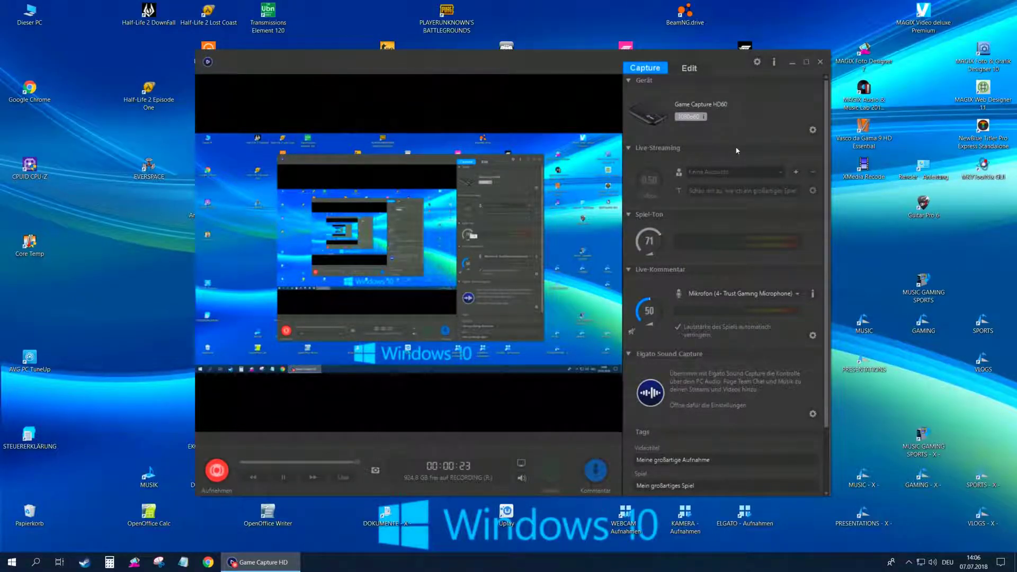
Step: Minimize the Game Capture HD window and show the recording devices in the Windows Sound dialog
click(791, 63)
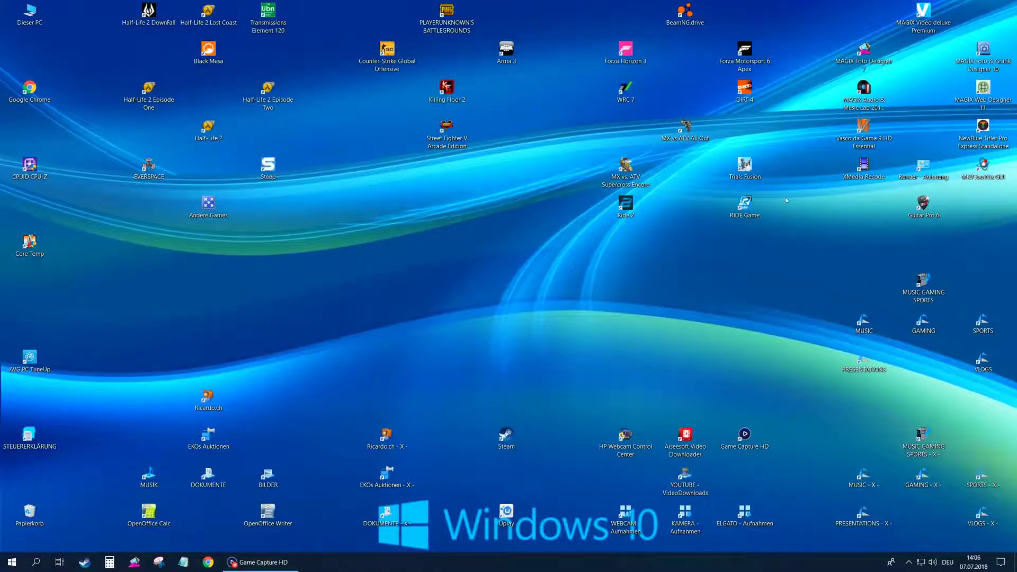
right_click(932, 563)
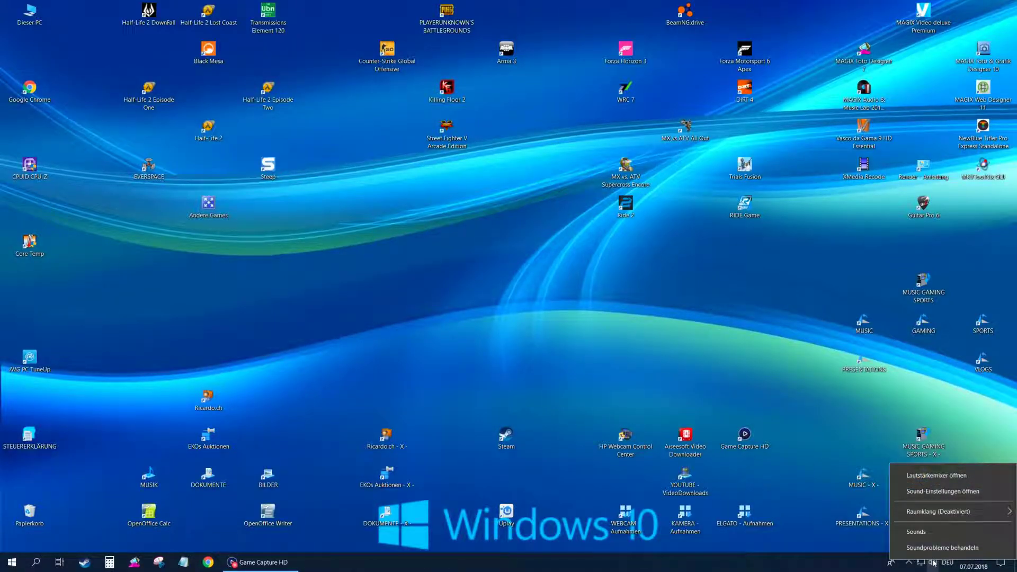
click(936, 530)
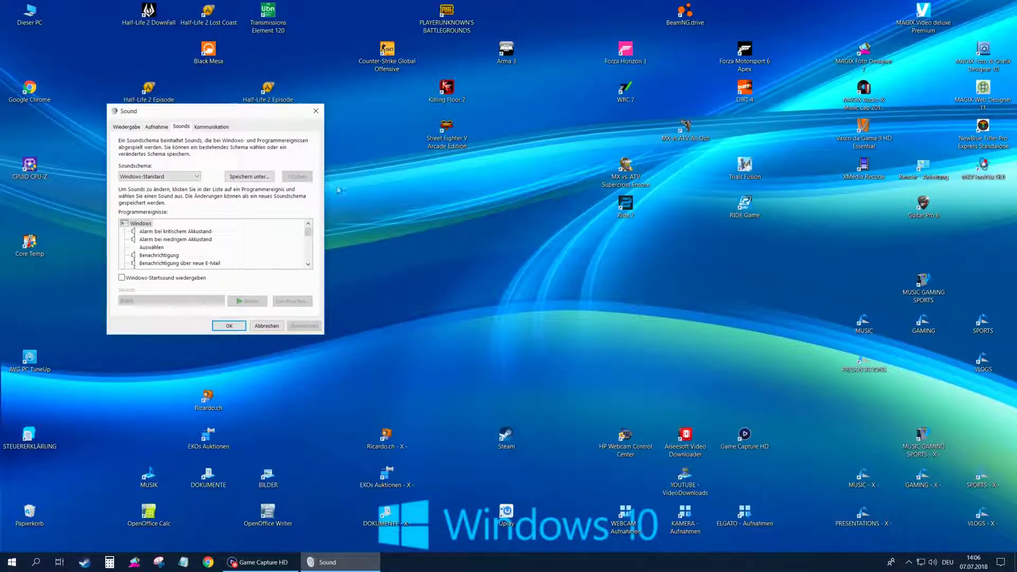
drag(172, 114, 502, 101)
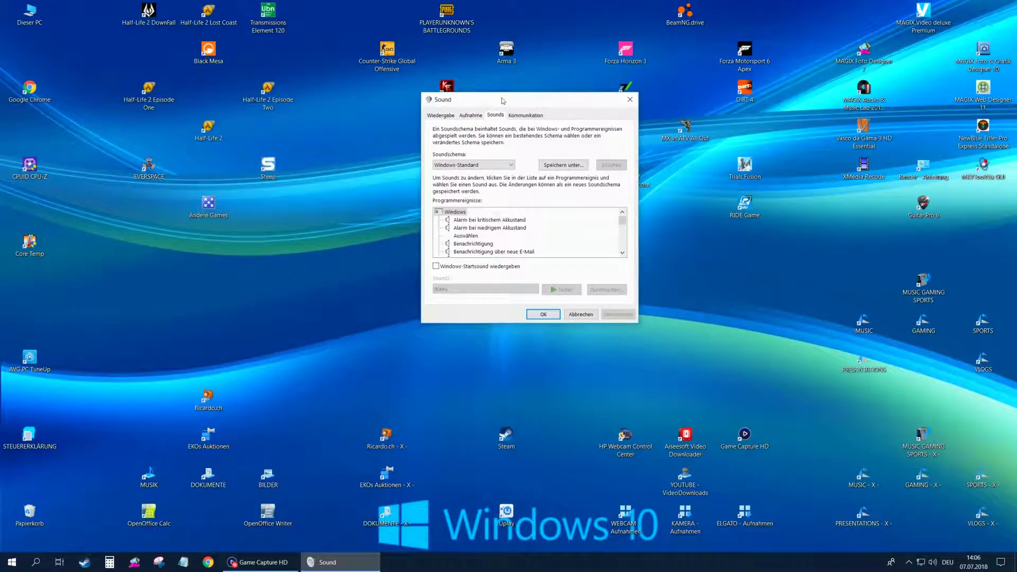
click(467, 120)
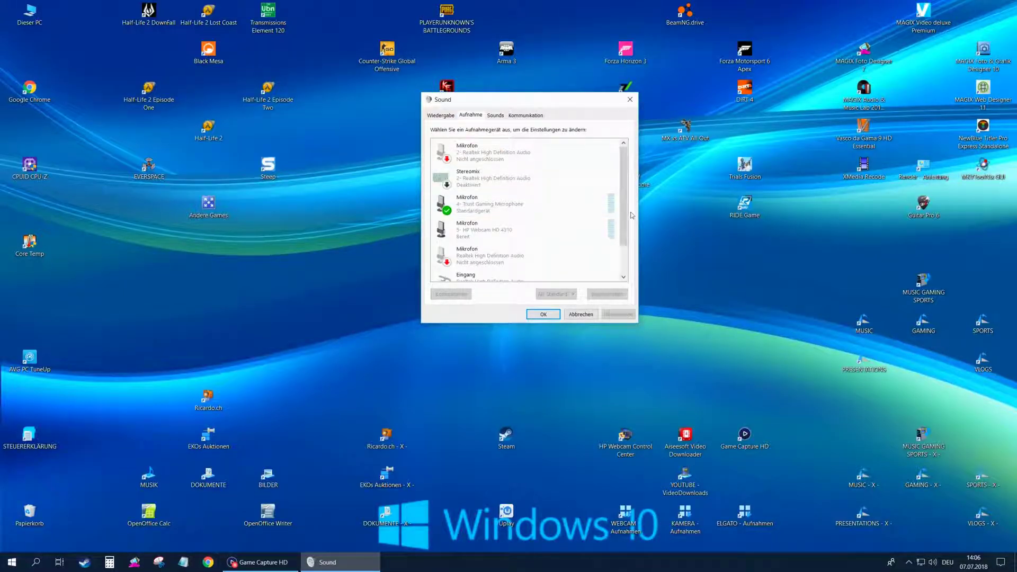
Step: Enable the deactivated Stereomix recording device at the end of the device list
drag(624, 233, 624, 270)
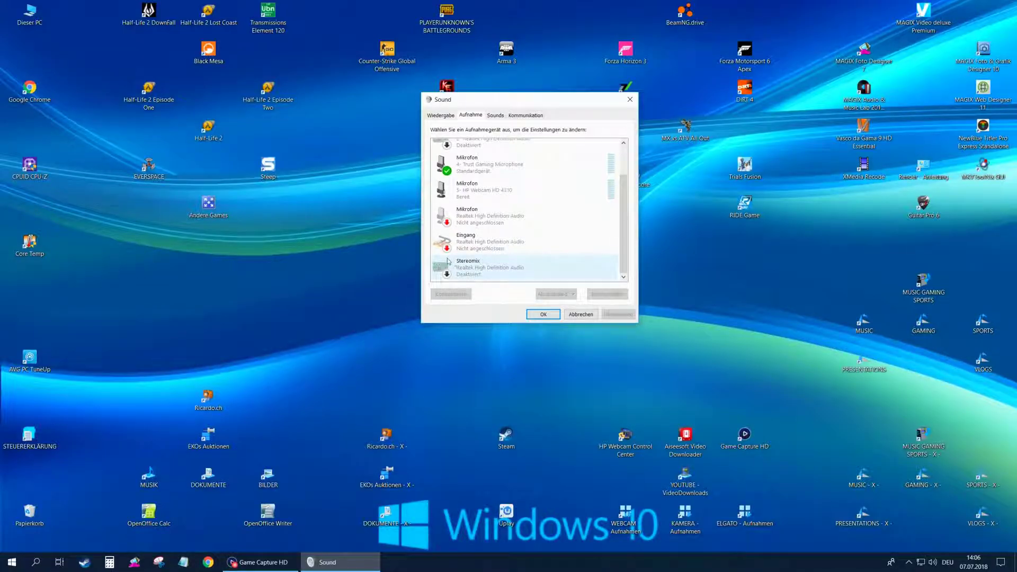
right_click(476, 268)
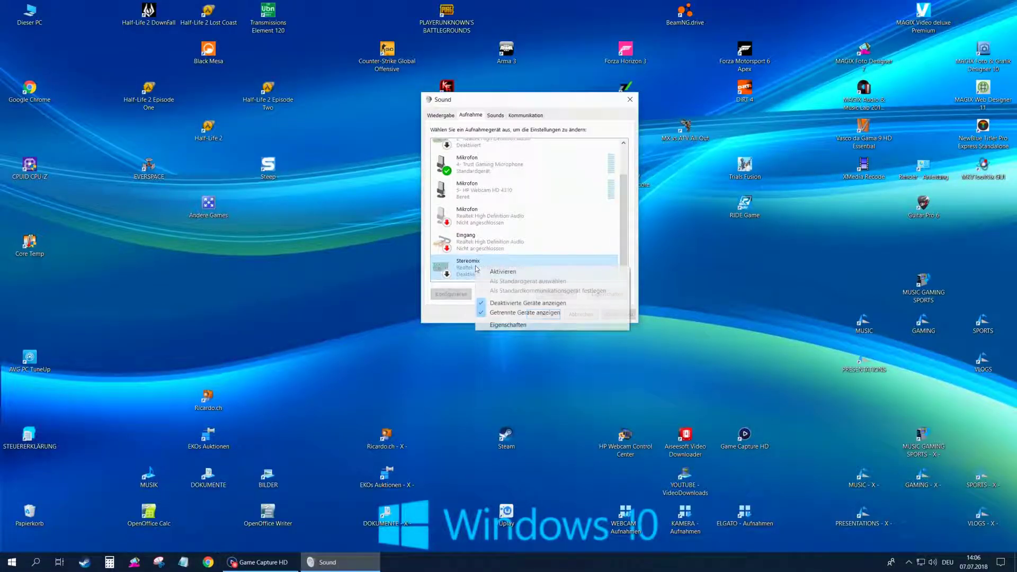
click(502, 272)
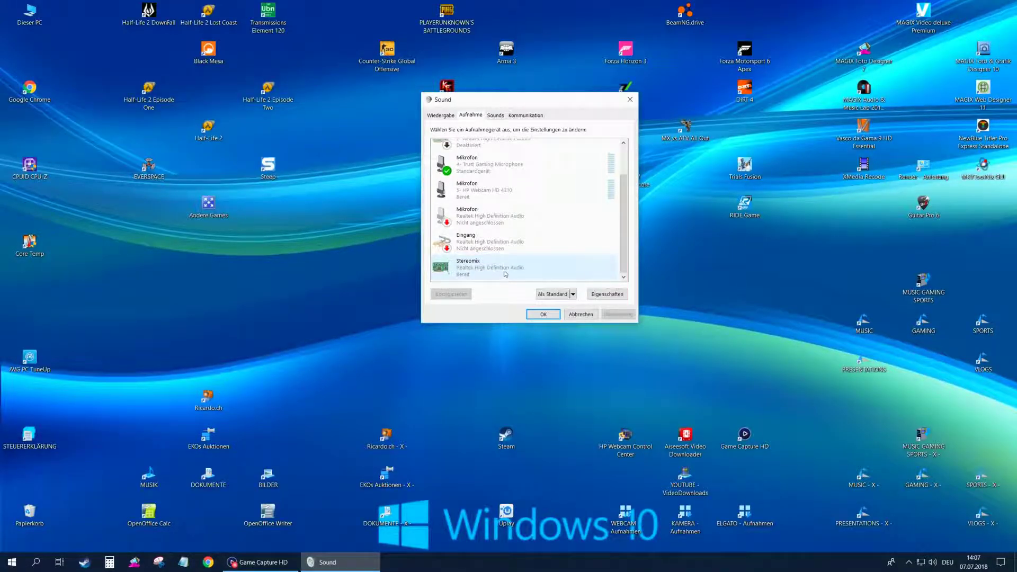
click(502, 270)
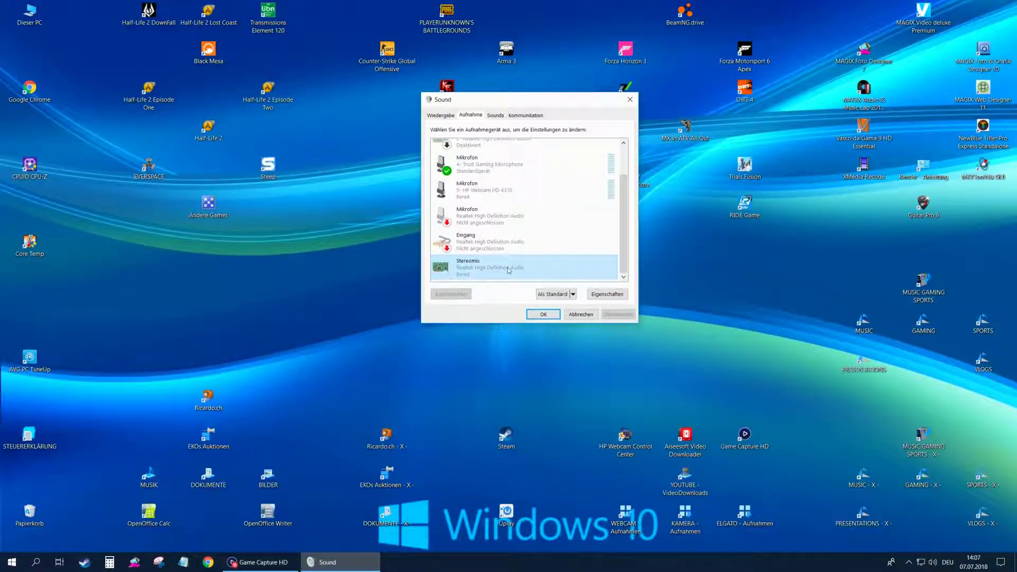
Step: Set Stereomix to be used as a playback source through 6 - Elgato (AMD High Definition Audio Device), and confirm the sound settings
right_click(472, 268)
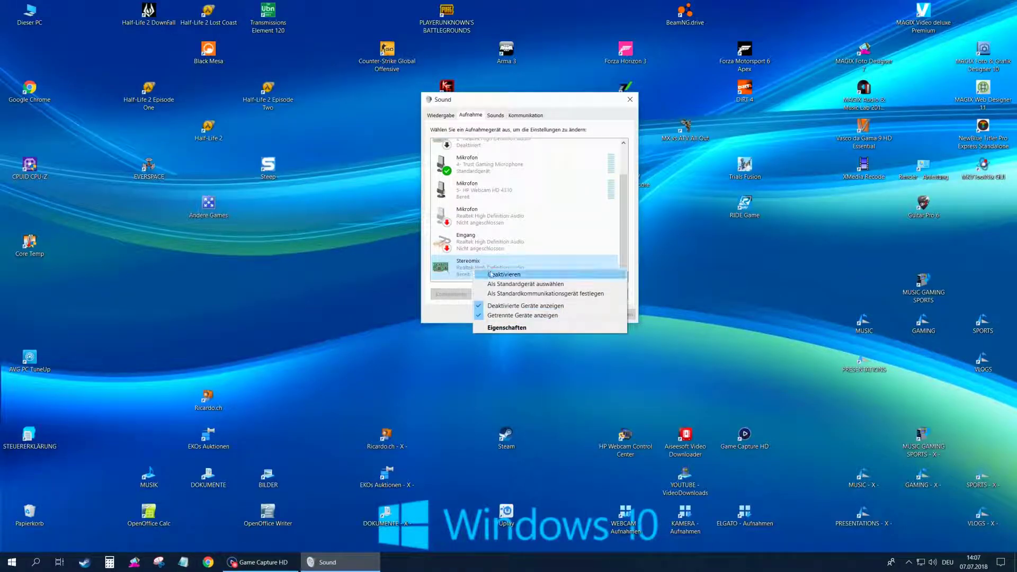
click(518, 328)
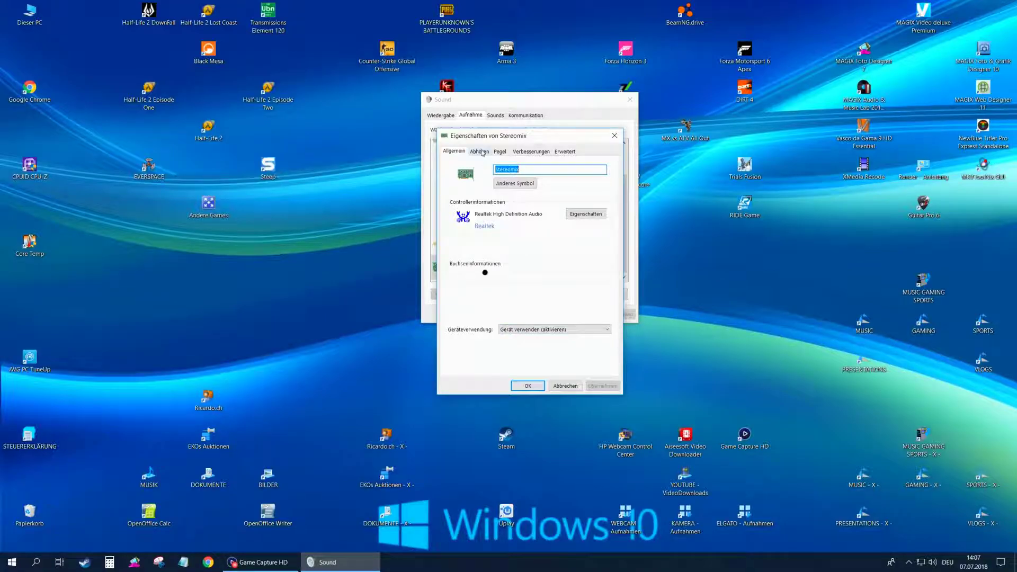
click(480, 152)
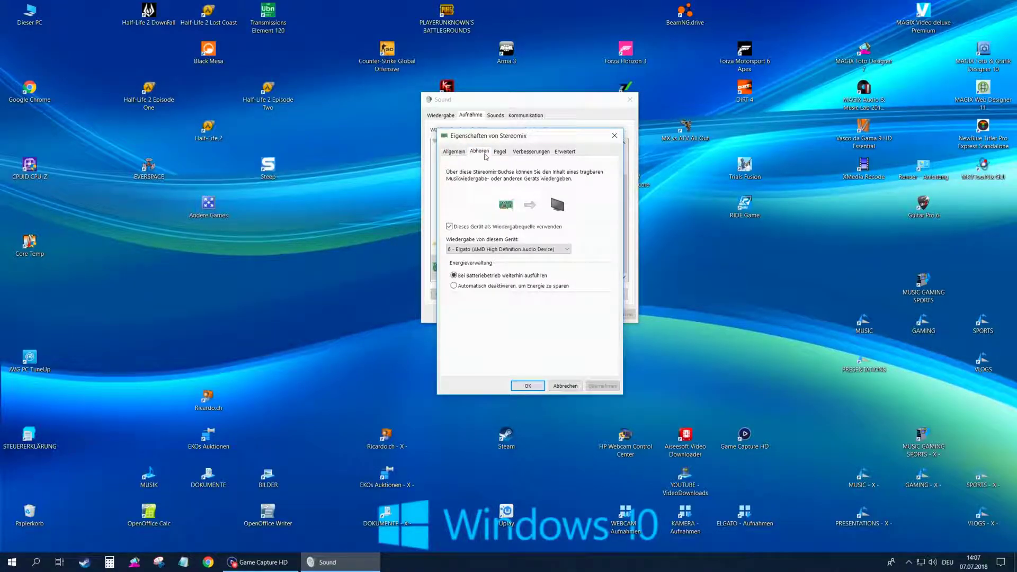
click(450, 227)
click(449, 226)
click(511, 250)
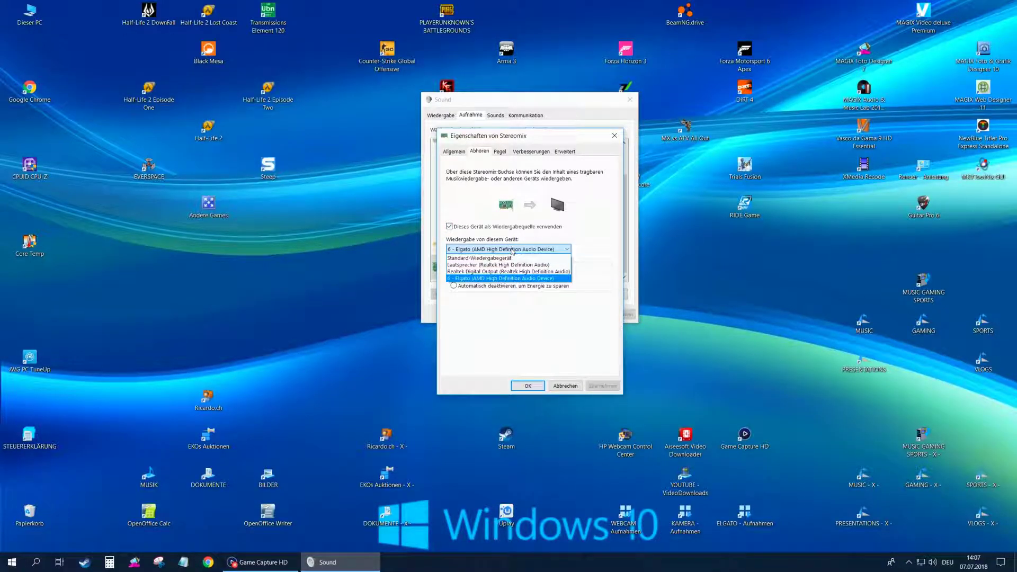
click(491, 279)
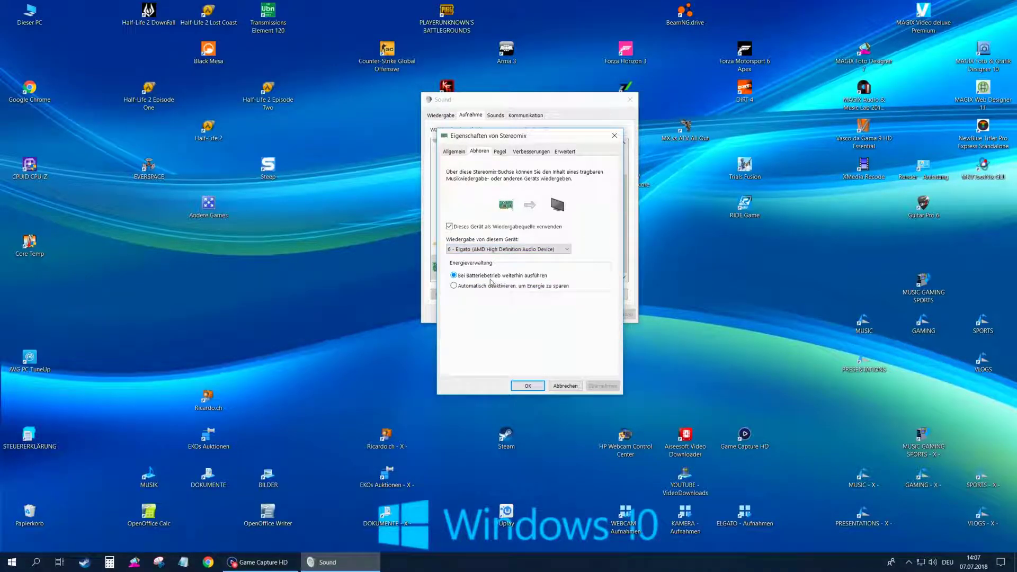
click(536, 389)
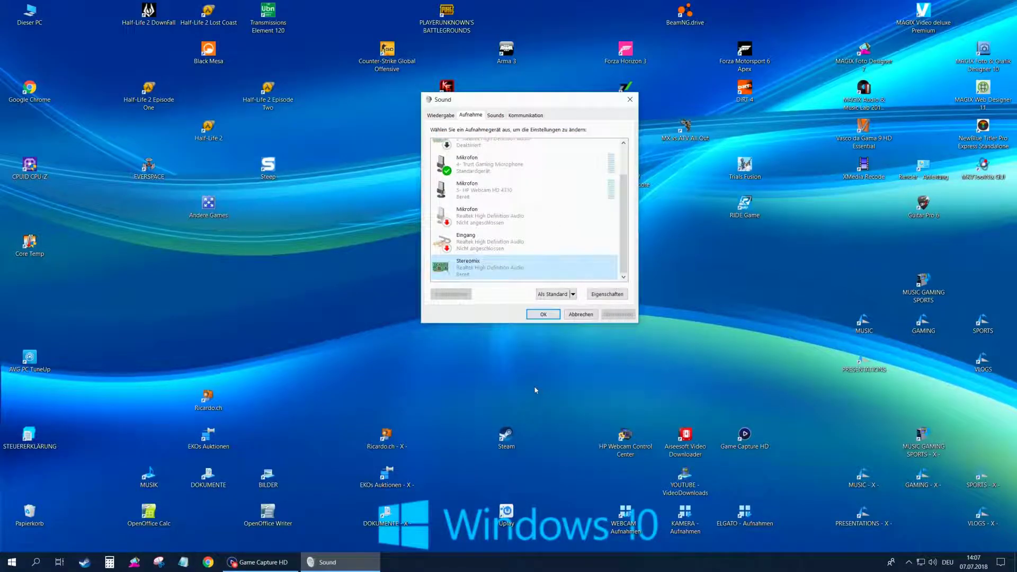
click(543, 315)
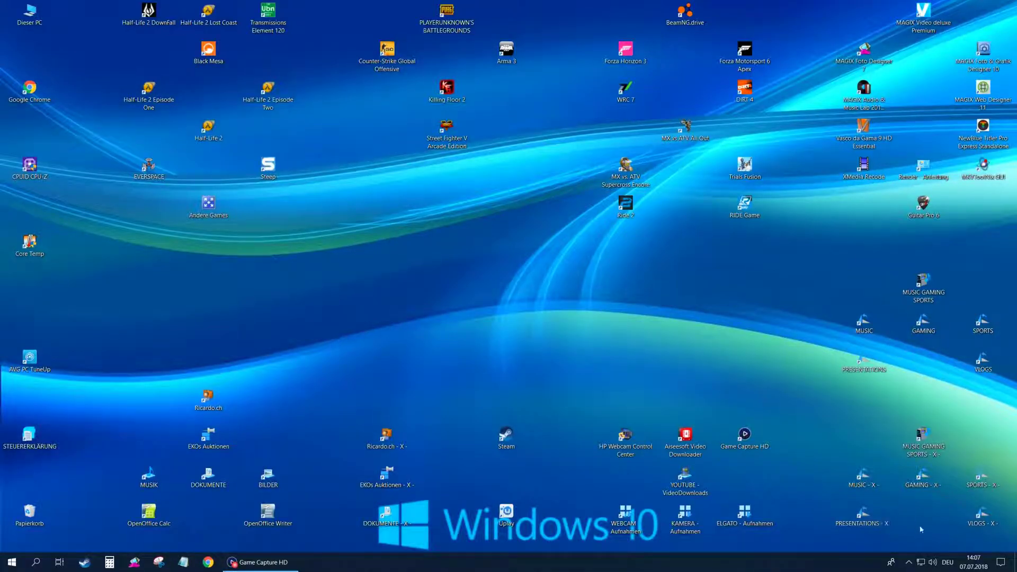
Step: Mute Game Capture HD in the Windows volume mixer and close the mixer
click(933, 564)
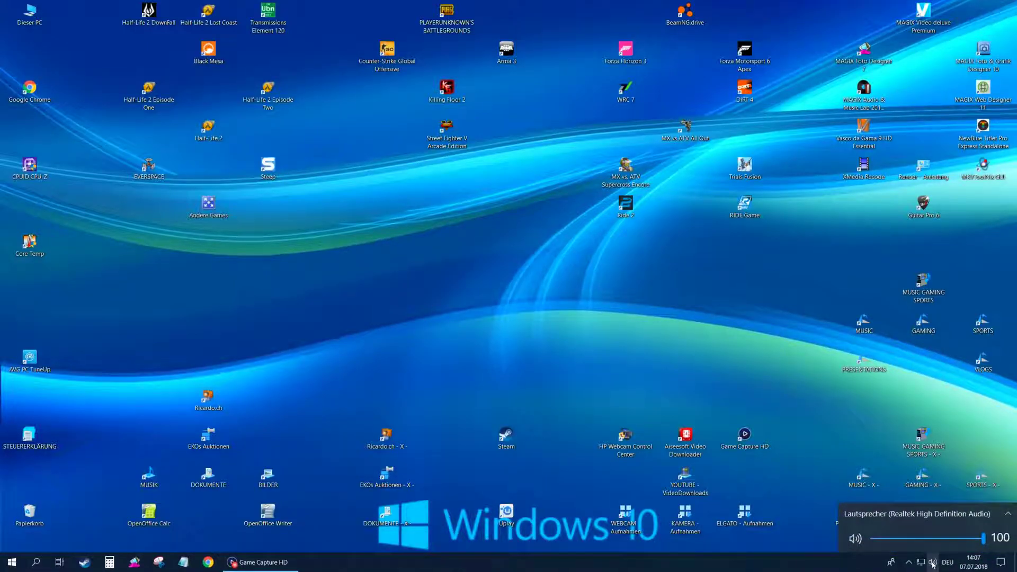
right_click(933, 563)
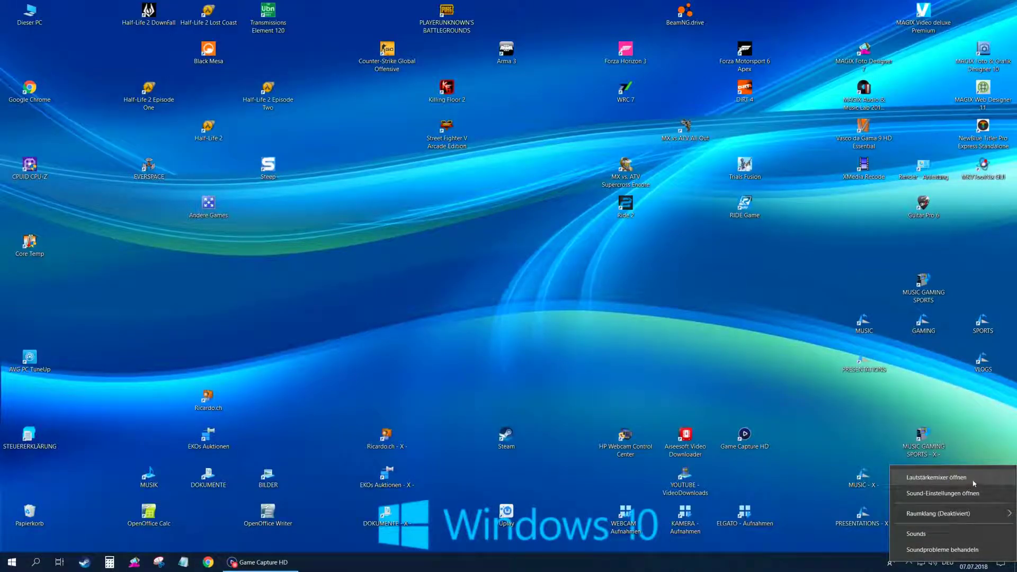
click(922, 478)
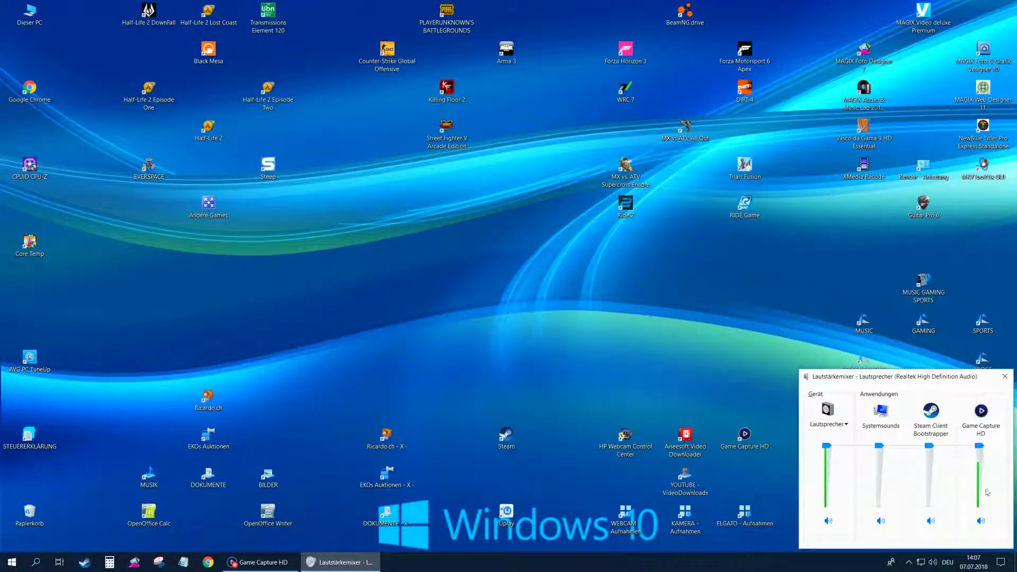
click(980, 521)
click(735, 349)
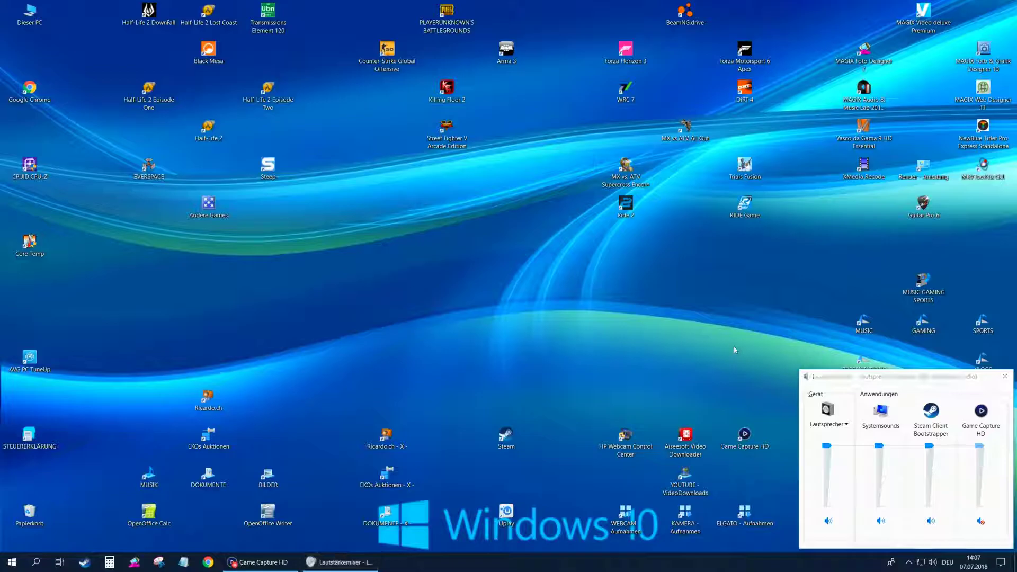
click(1005, 376)
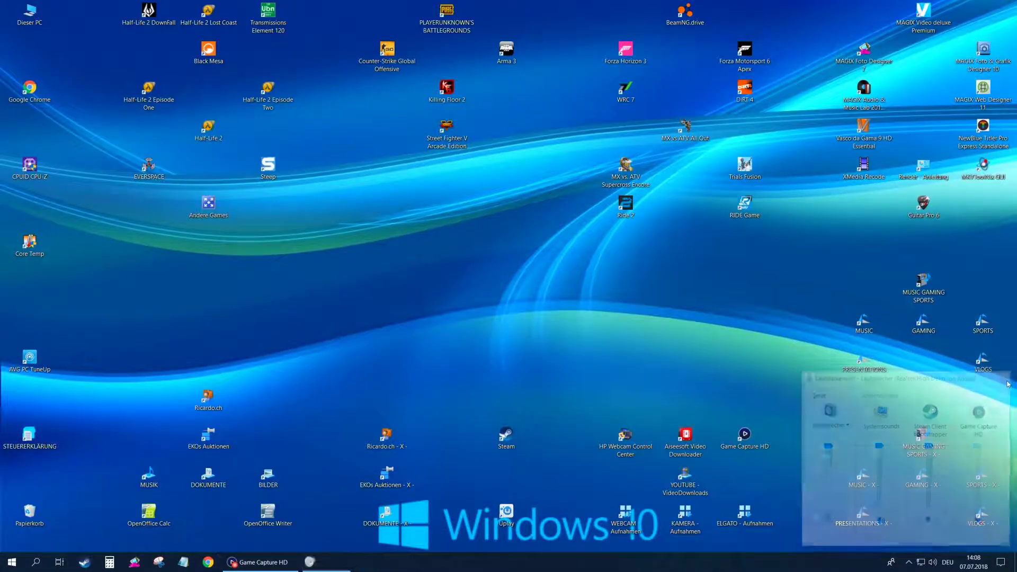
Step: Switch to Game Capture HD, review its recording, sharing, update, hotkey and advanced settings, and leave without changes
click(263, 562)
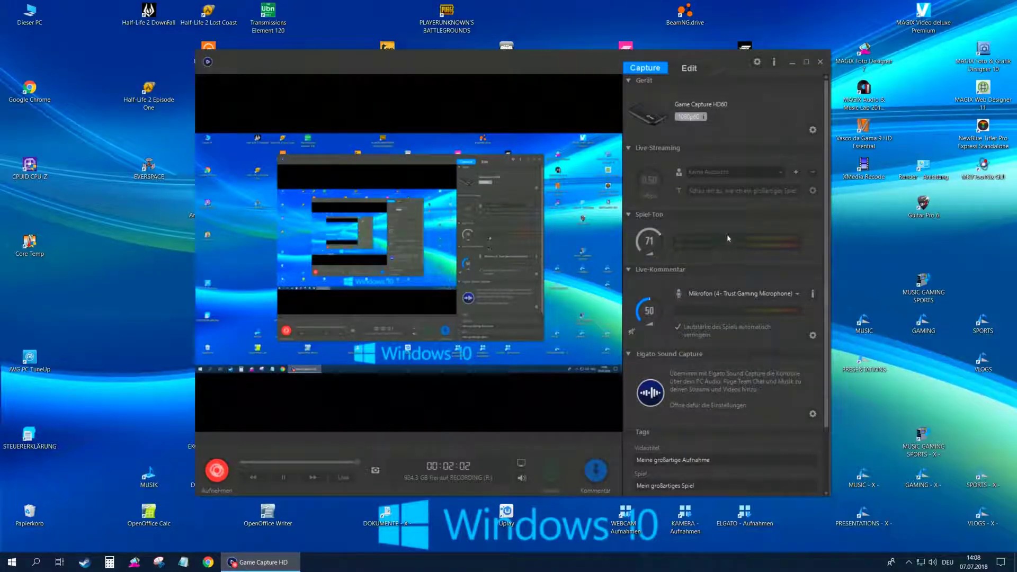
click(756, 62)
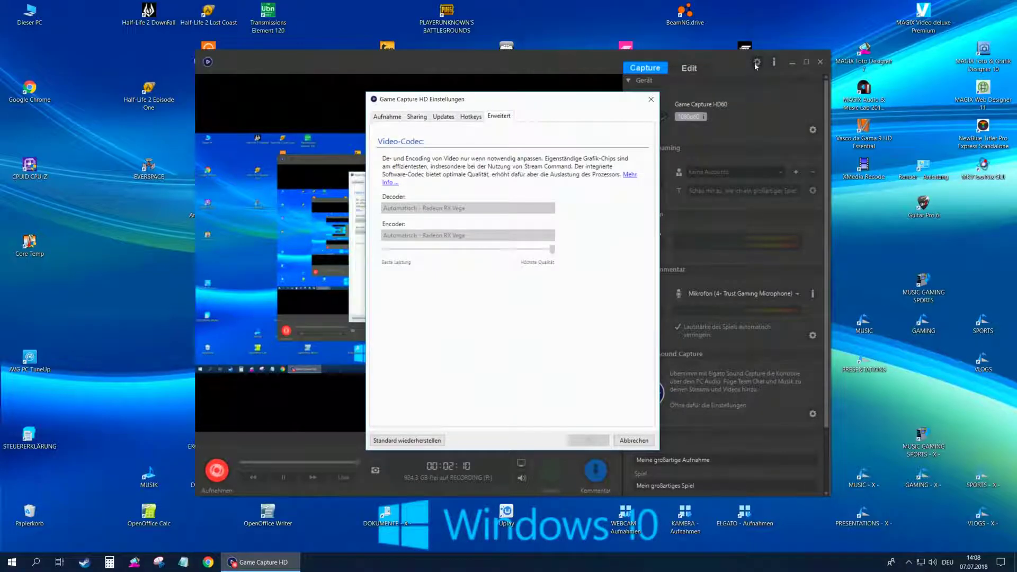
click(385, 116)
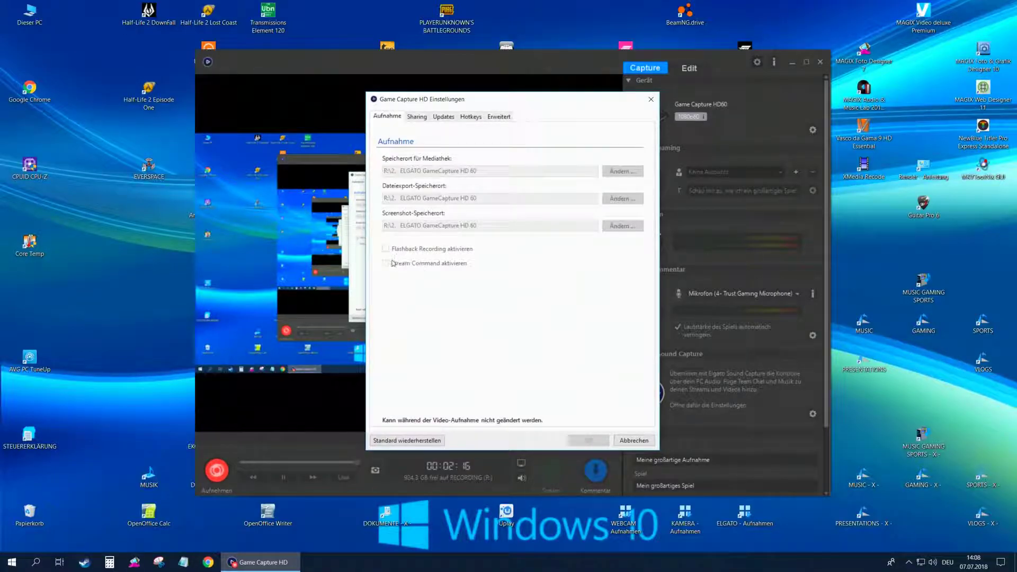
click(423, 118)
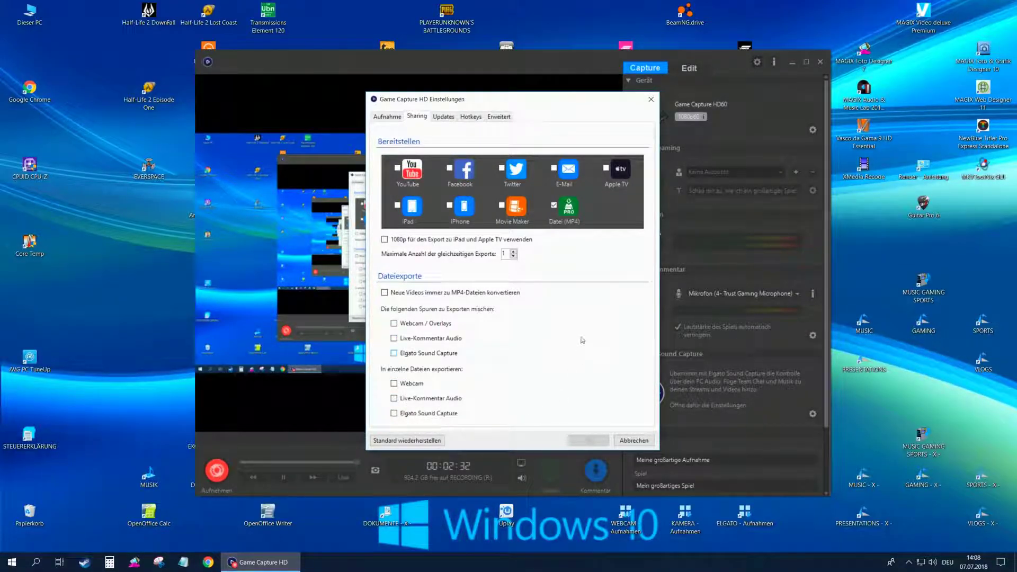
click(442, 118)
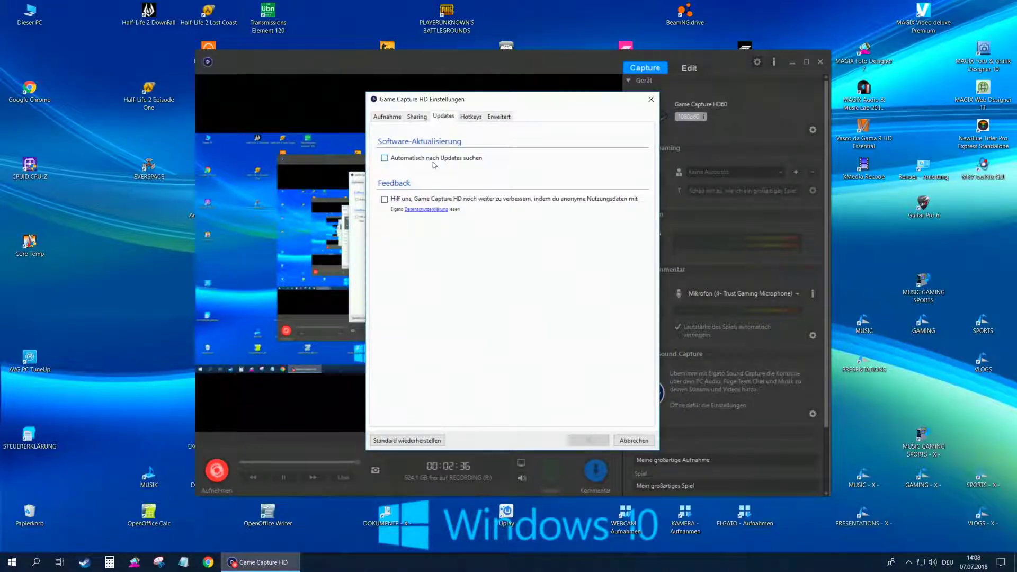
click(471, 117)
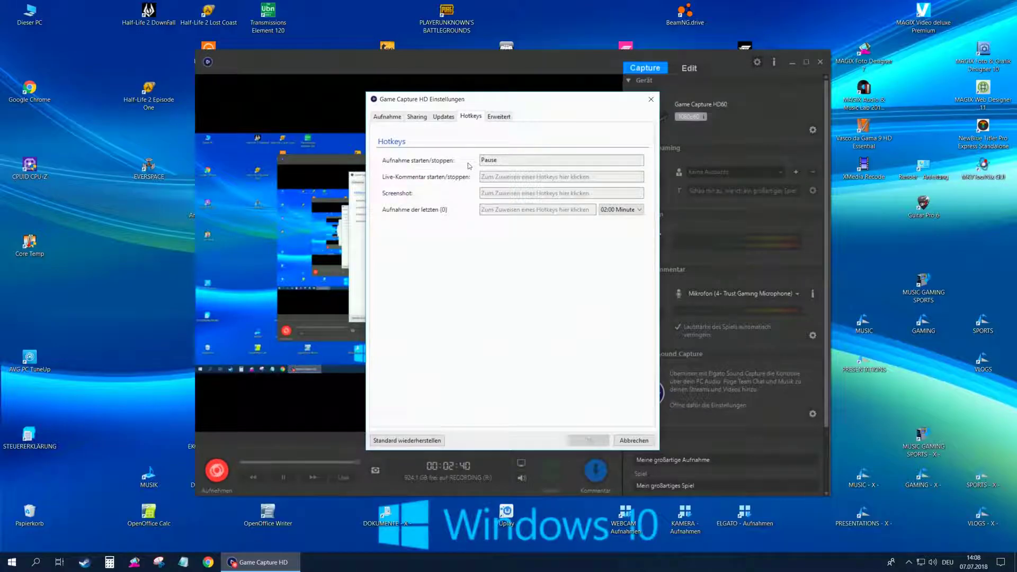
click(504, 117)
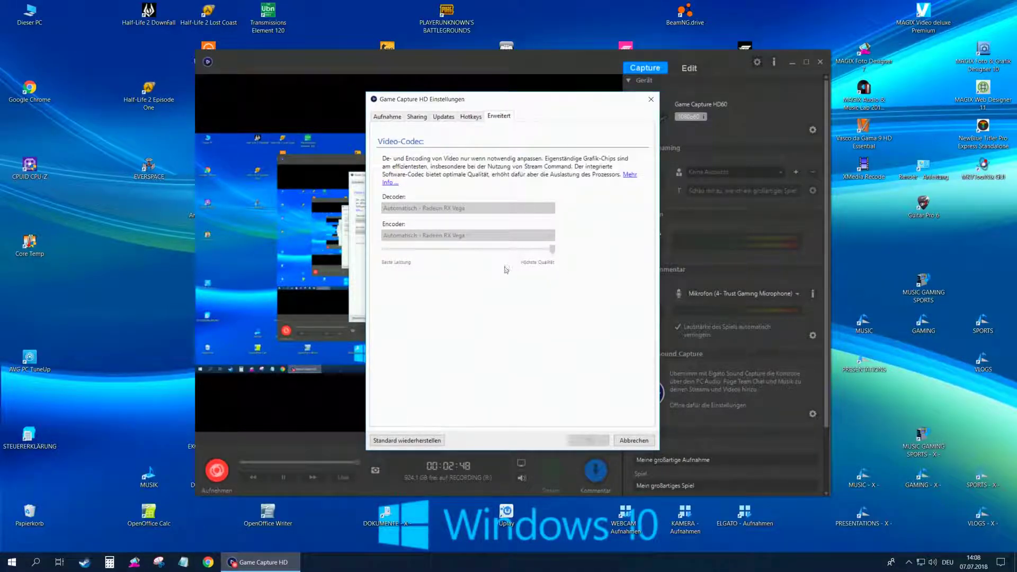
click(629, 441)
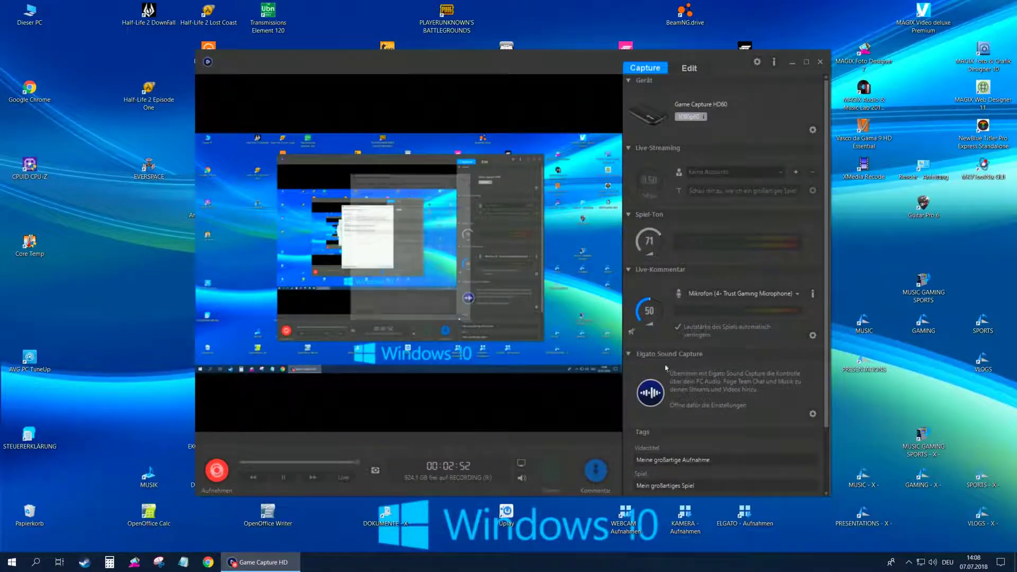
Step: Examine the Game Capture HD60 device's capture settings and its brightness, contrast, saturation and hue settings
click(811, 130)
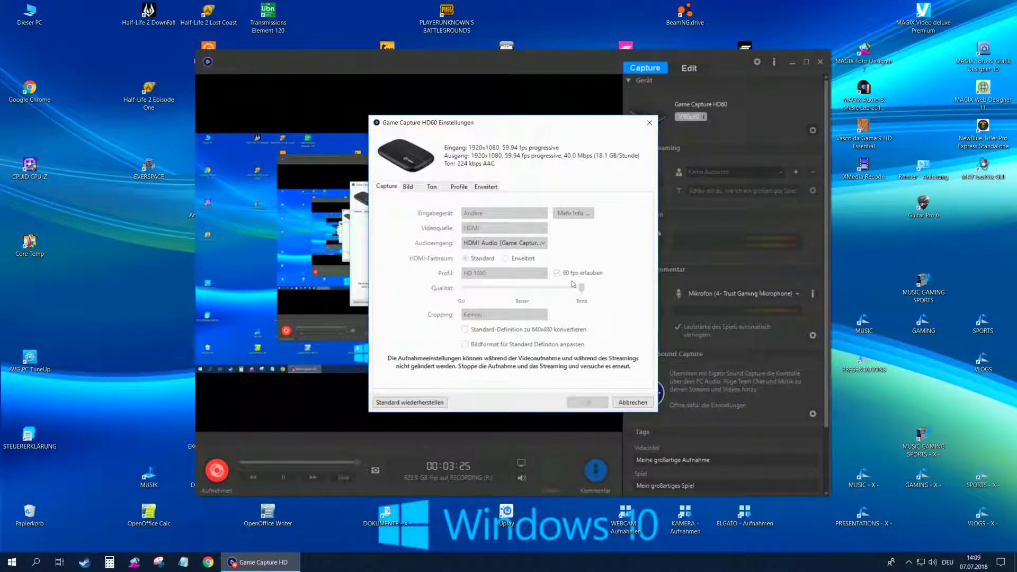
click(411, 189)
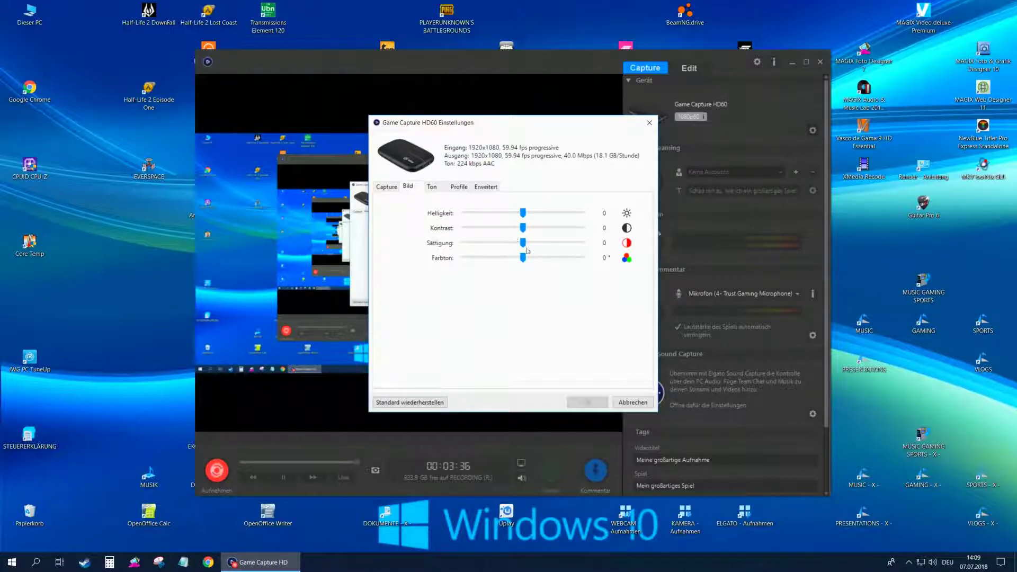
mouse_move(523, 243)
mouse_down()
mouse_move(567, 247)
mouse_move(524, 249)
mouse_up()
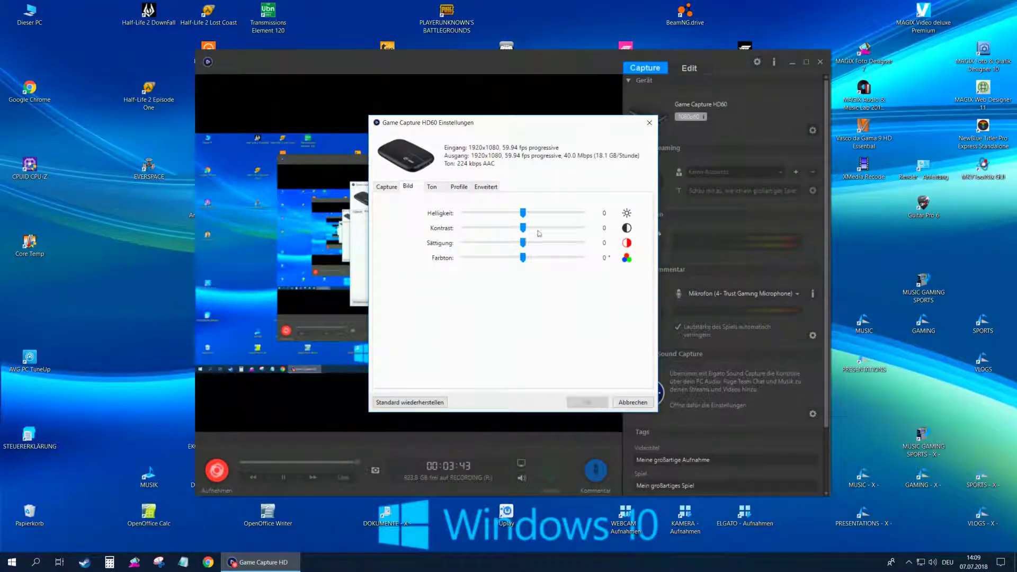
Step: Switch to AMD Radeon Settings and show the color settings of the cloned Elgato HDMI display
right_click(857, 238)
click(880, 243)
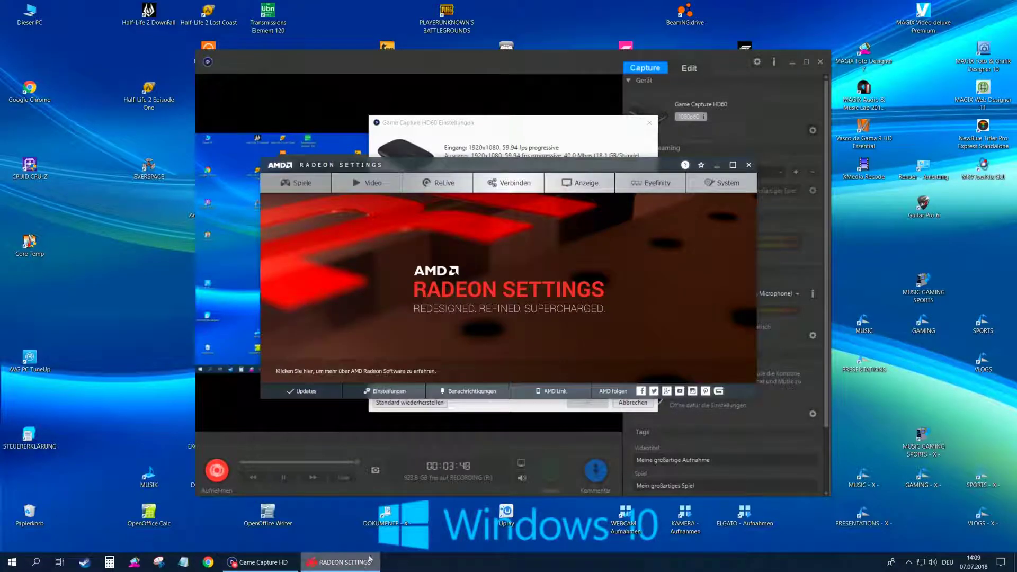
drag(611, 166, 611, 194)
click(588, 212)
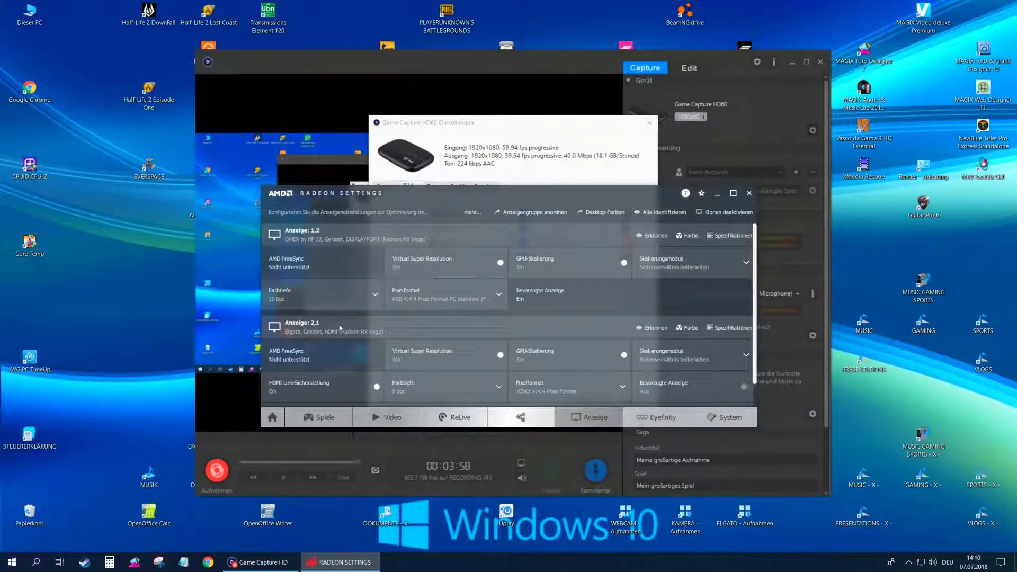
click(680, 327)
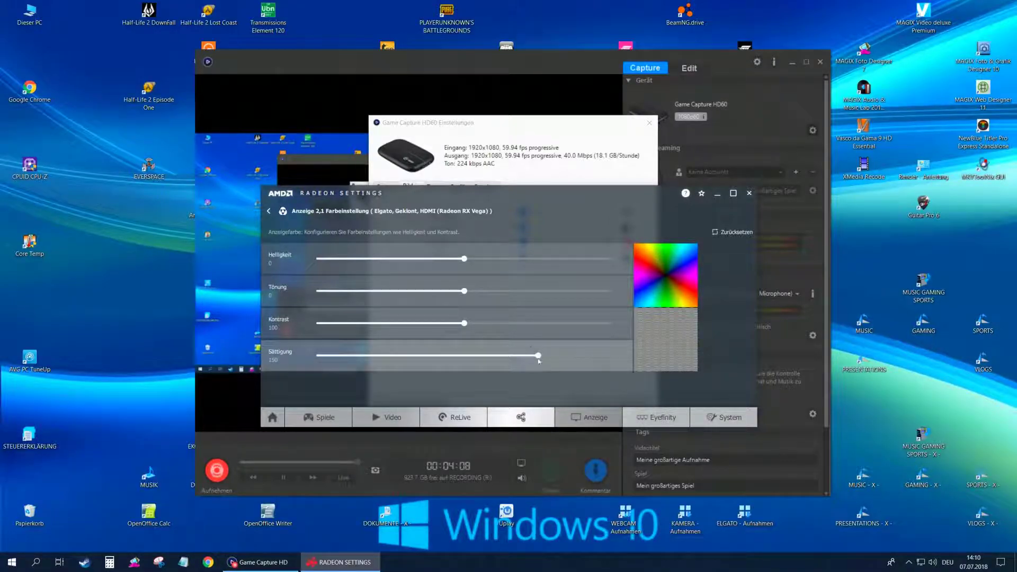
Step: Close AMD Radeon Settings, review the Game Capture HD60 sound, profile and advanced settings, and leave them without changes
click(749, 193)
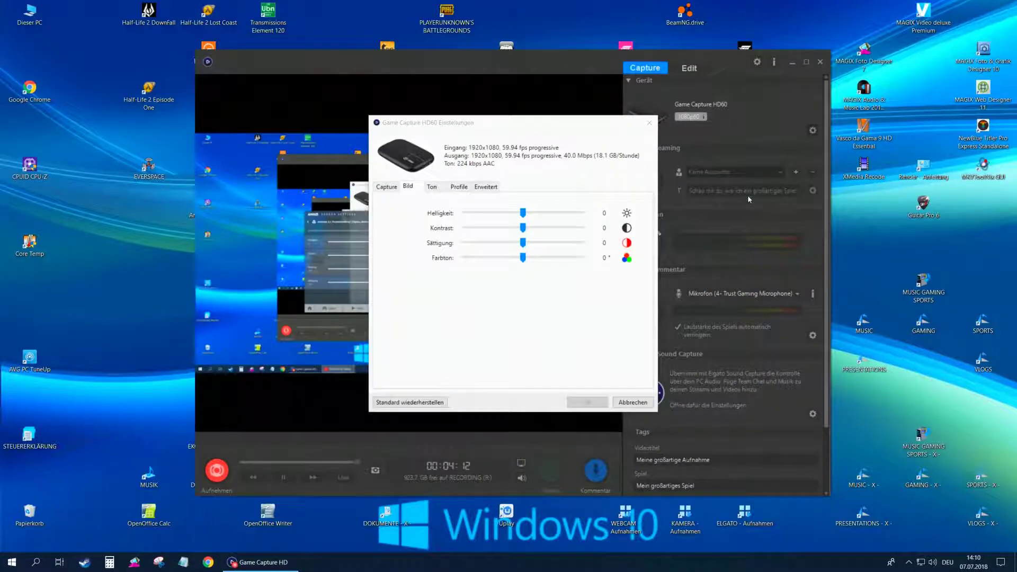
click(432, 187)
click(458, 187)
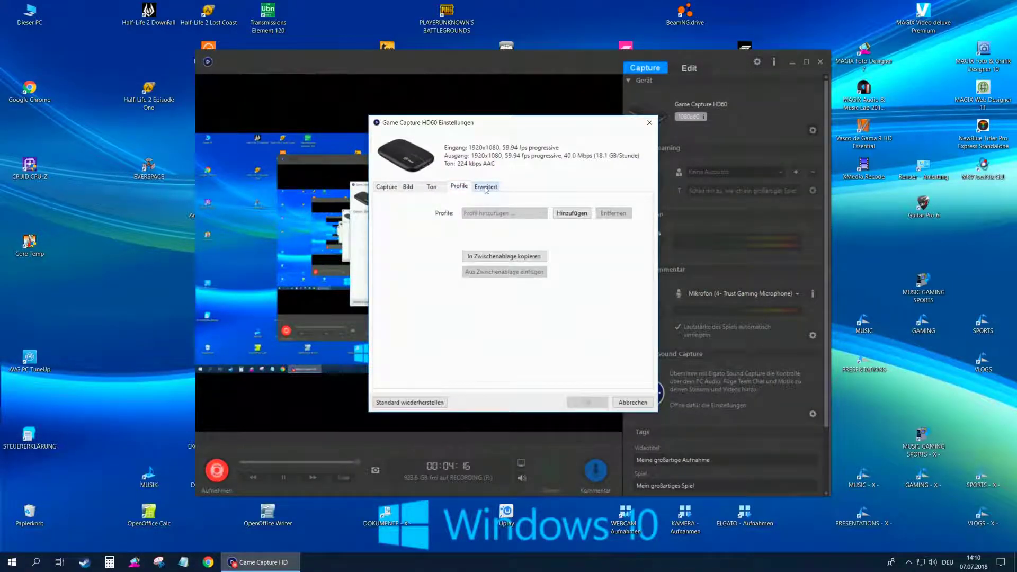
click(485, 188)
click(632, 402)
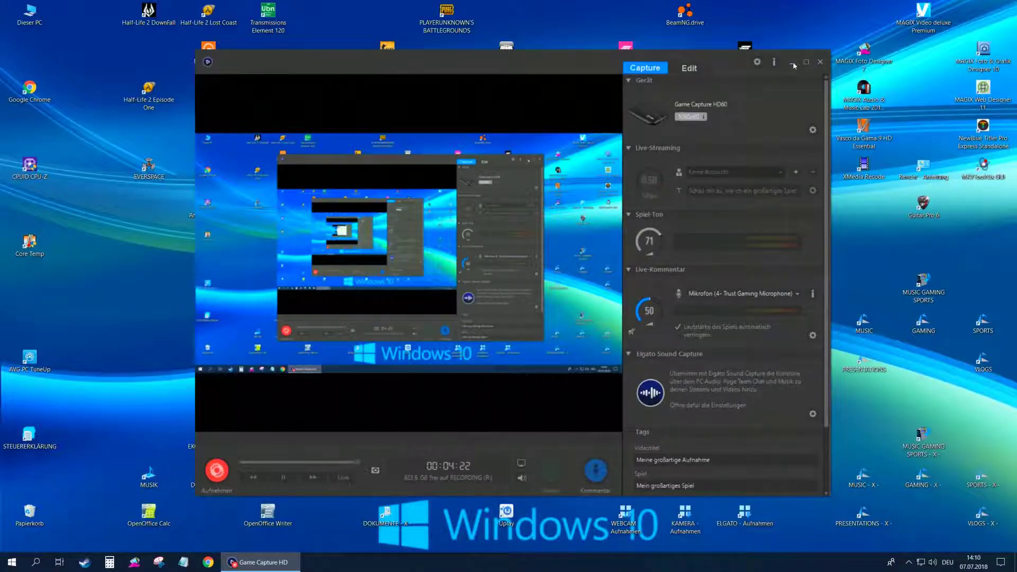
Step: Minimize Game Capture HD and examine the Windows display settings for scaling, resolution, orientation and multiple displays
click(792, 64)
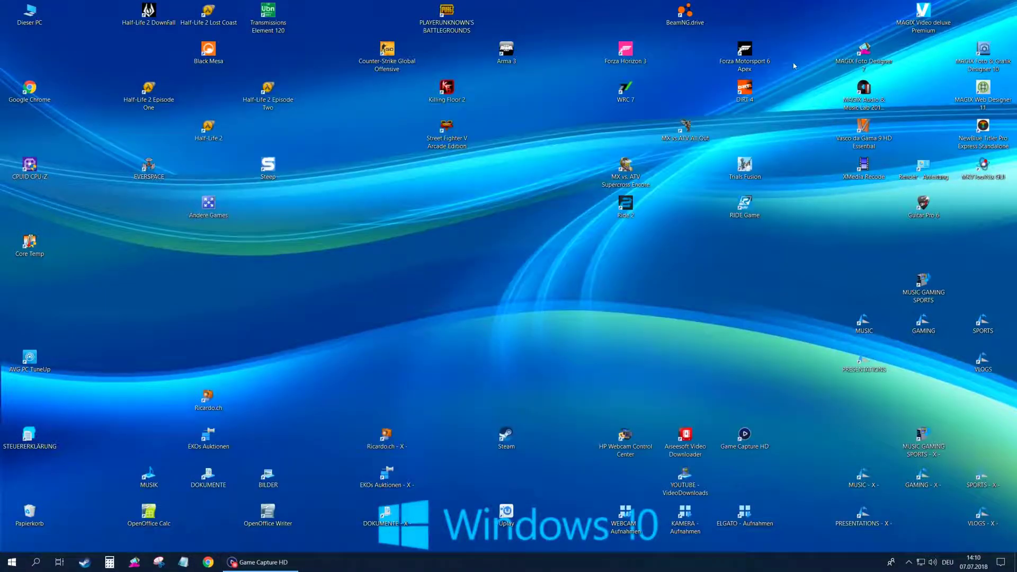
right_click(468, 252)
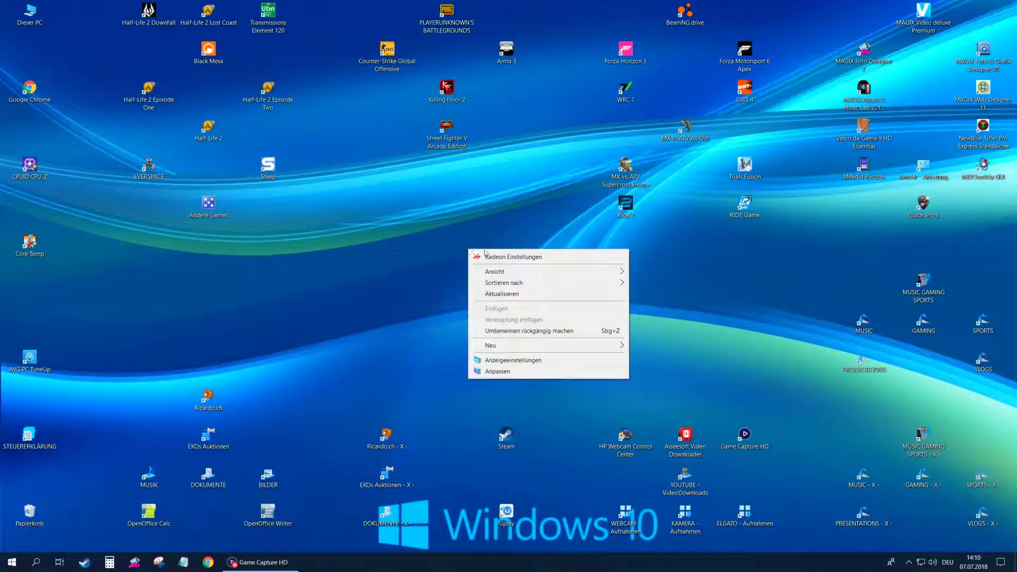
click(504, 361)
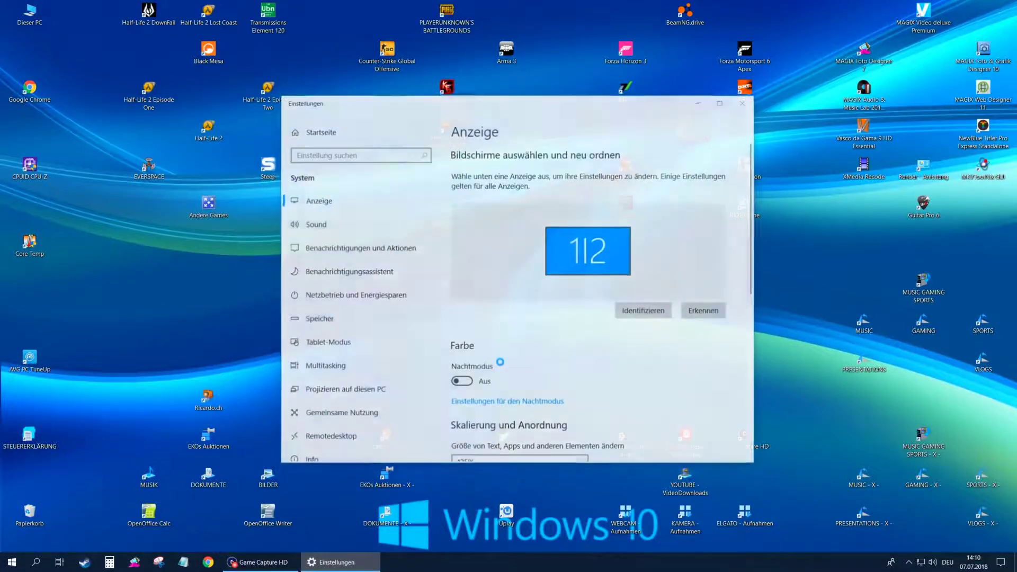
drag(753, 262, 744, 369)
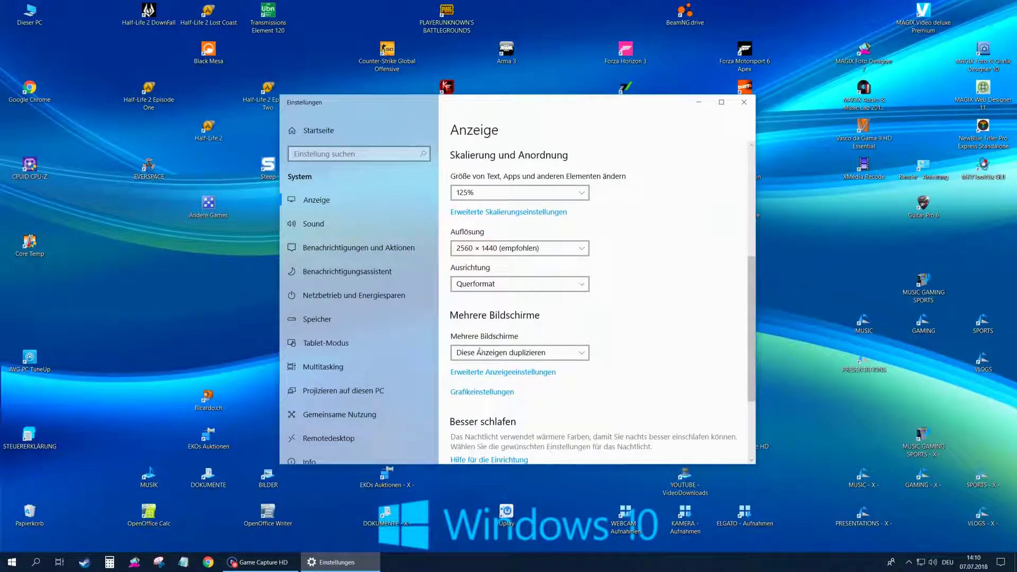
scroll(723, 358, up, 5)
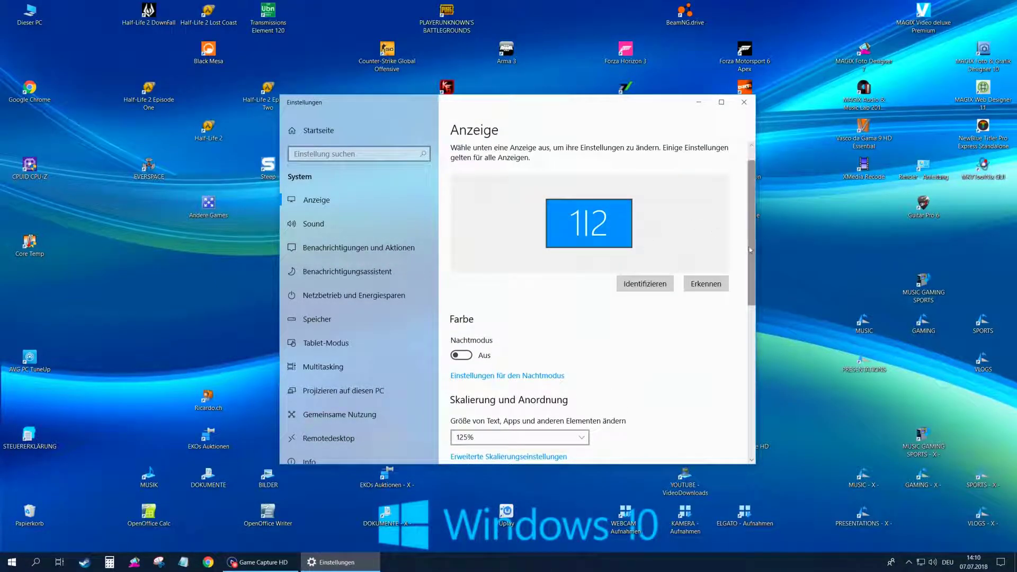
scroll(636, 252, down, 6)
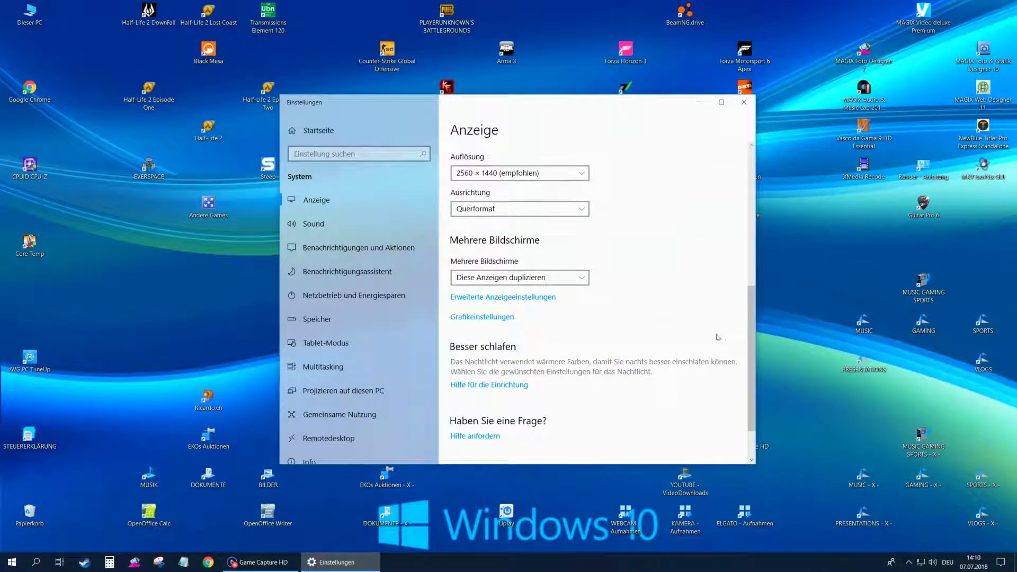
scroll(722, 337, down, 2)
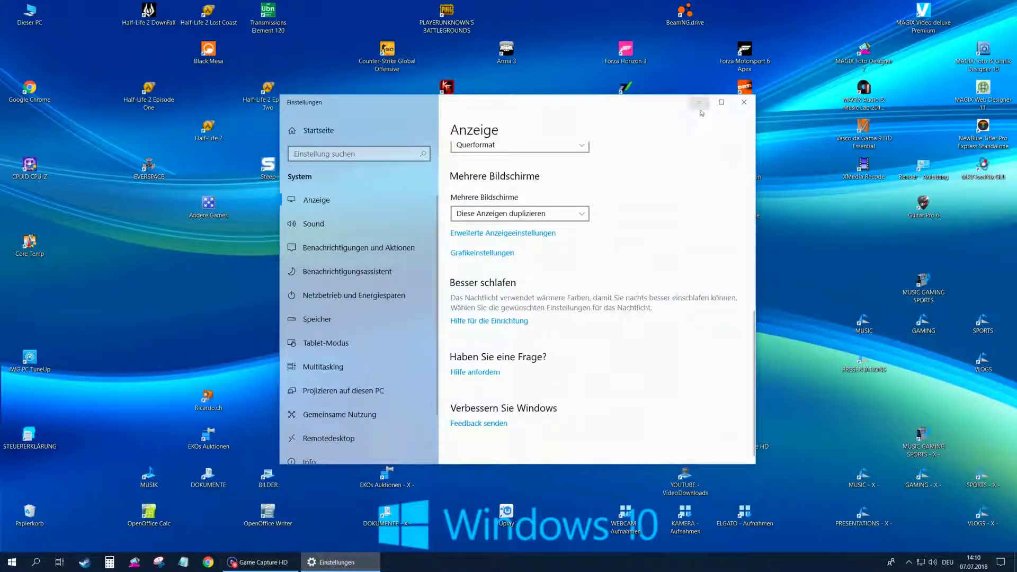
click(741, 103)
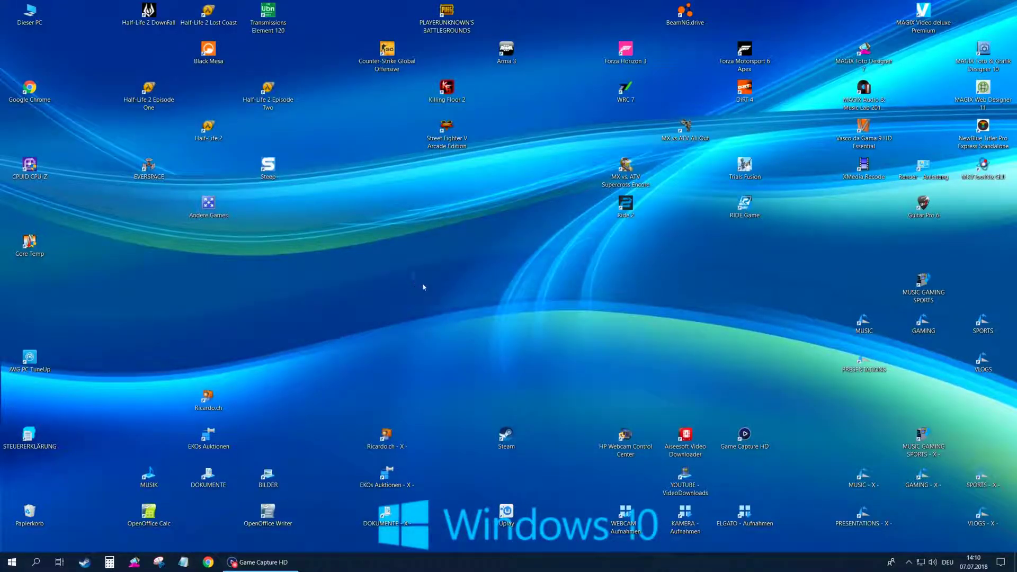
Step: Switch to Game Capture HD's editing view and export the latest recording as an MP4 file
click(260, 562)
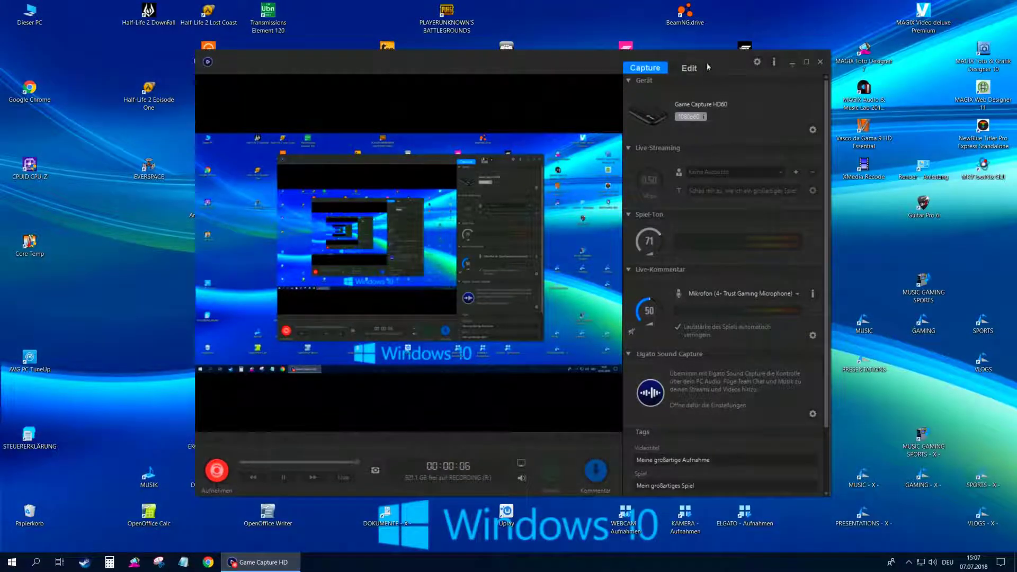
click(691, 69)
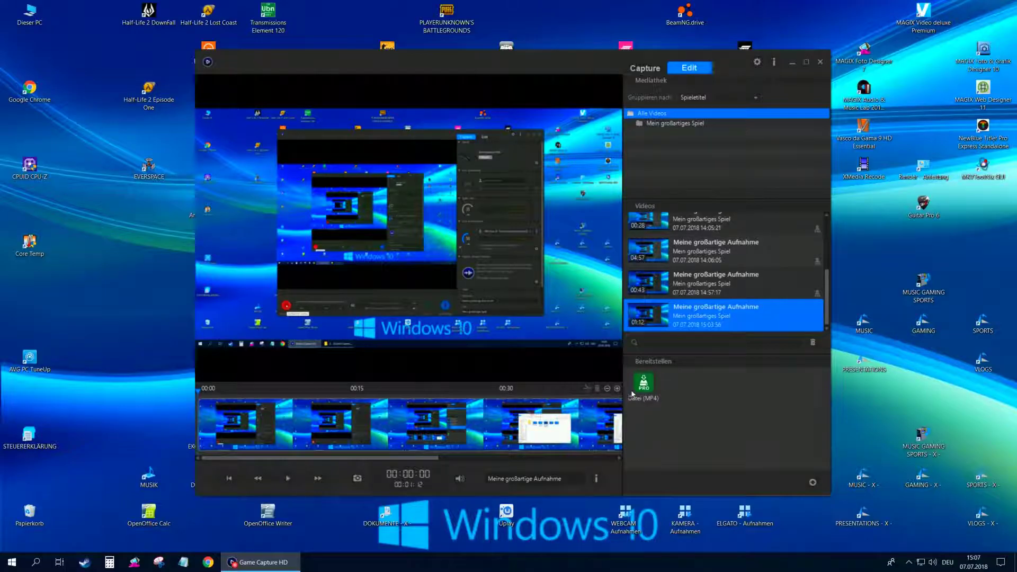
click(645, 384)
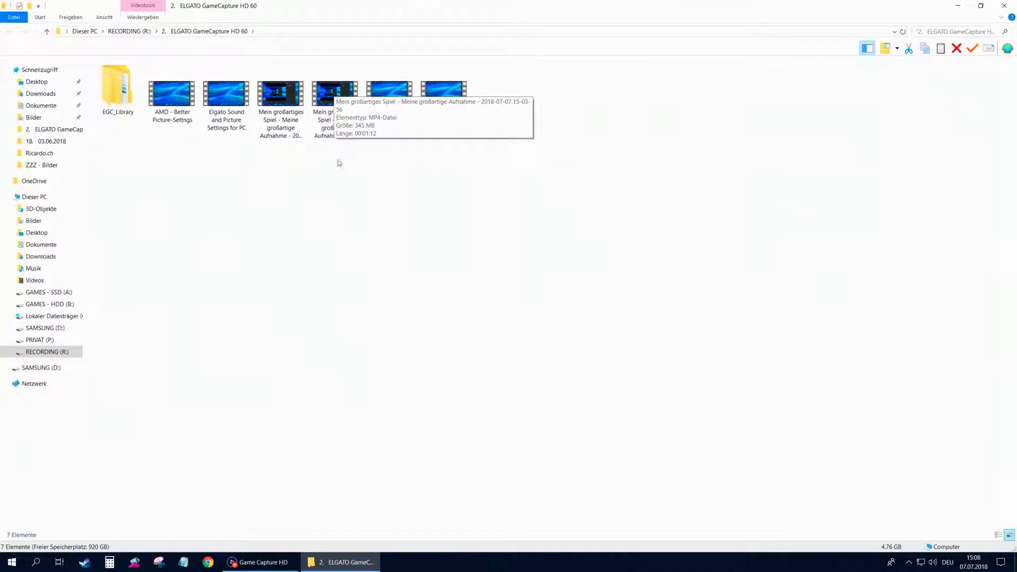
Step: Check the combined size of all folders inside EGC_Library, show the options for deleting them, and close the folder window
double_click(113, 83)
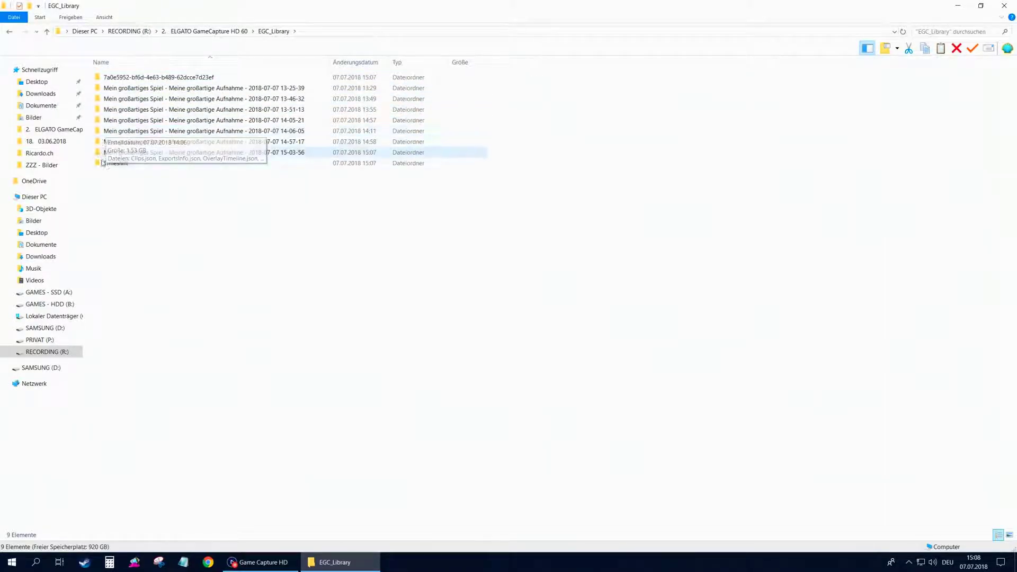
drag(106, 192, 169, 74)
right_click(168, 109)
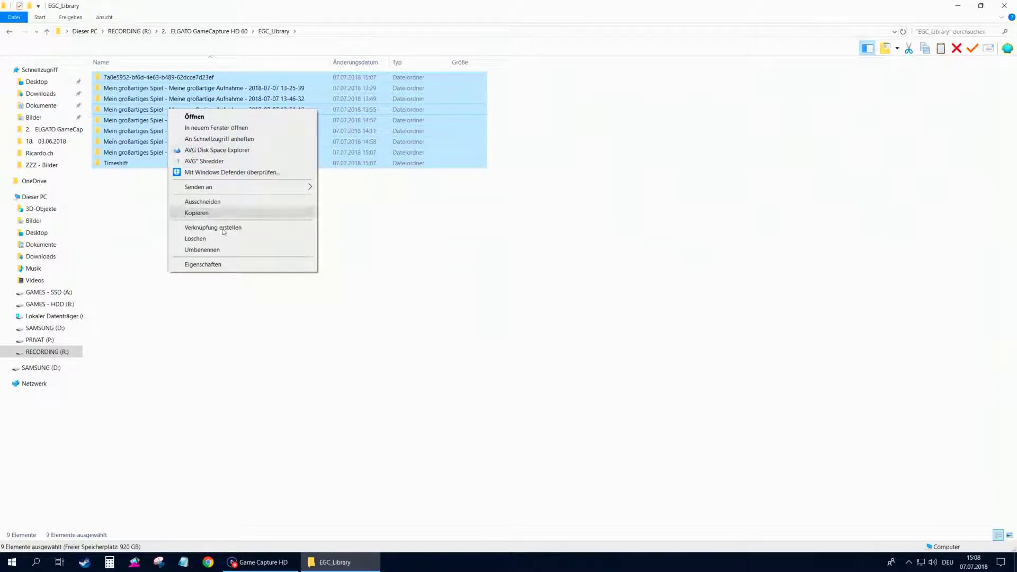
click(235, 265)
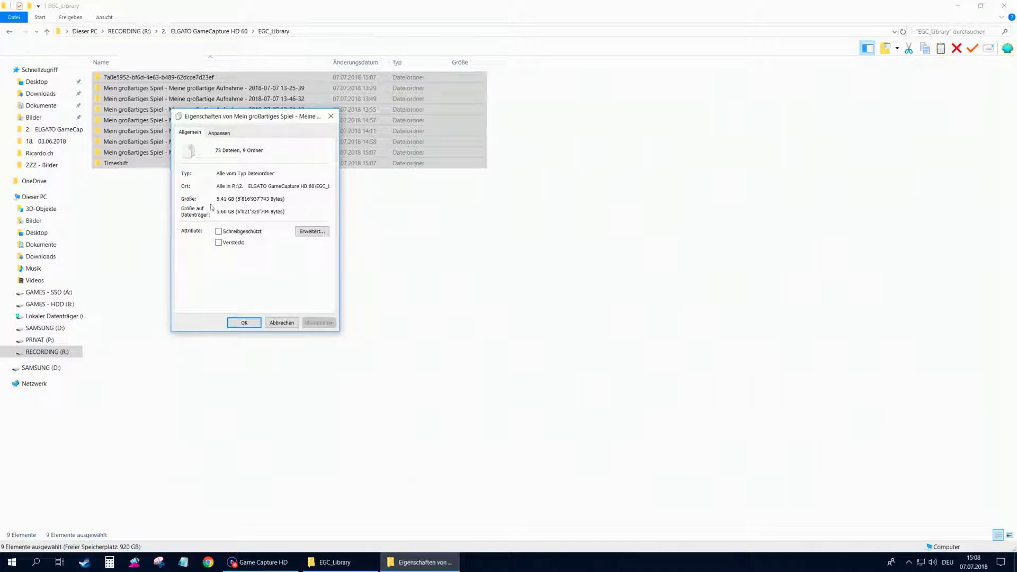
click(281, 322)
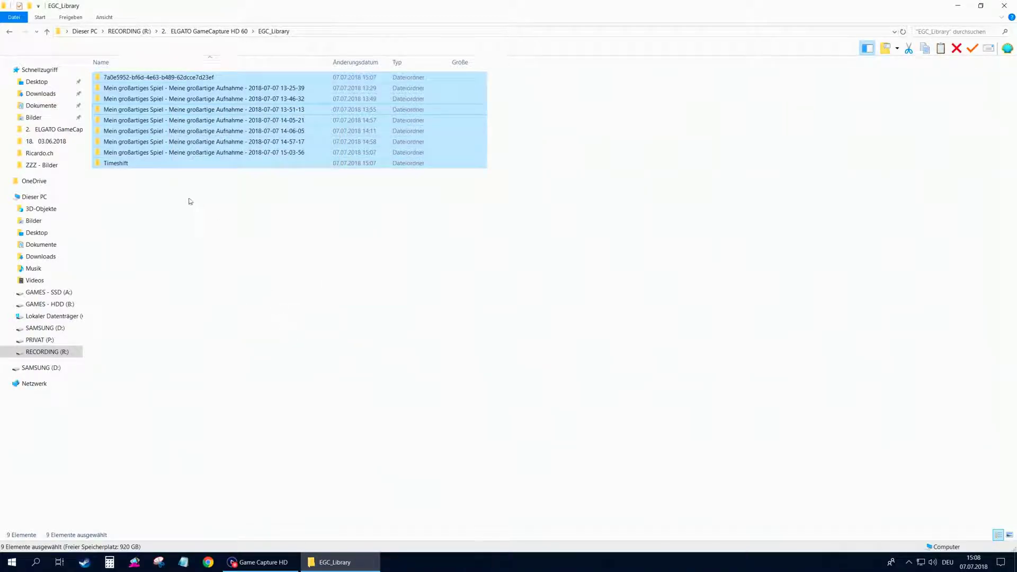
right_click(191, 101)
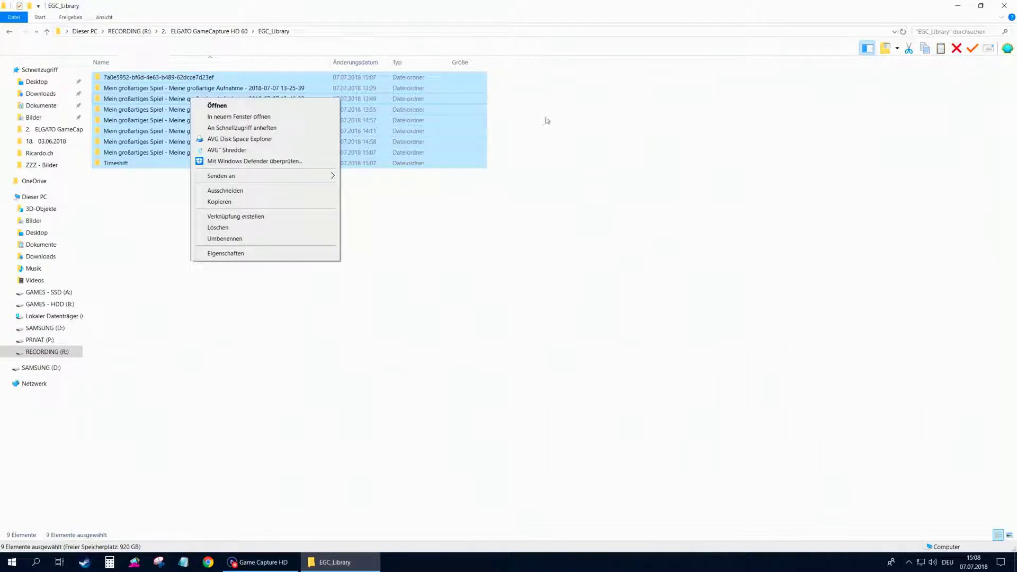
click(1003, 6)
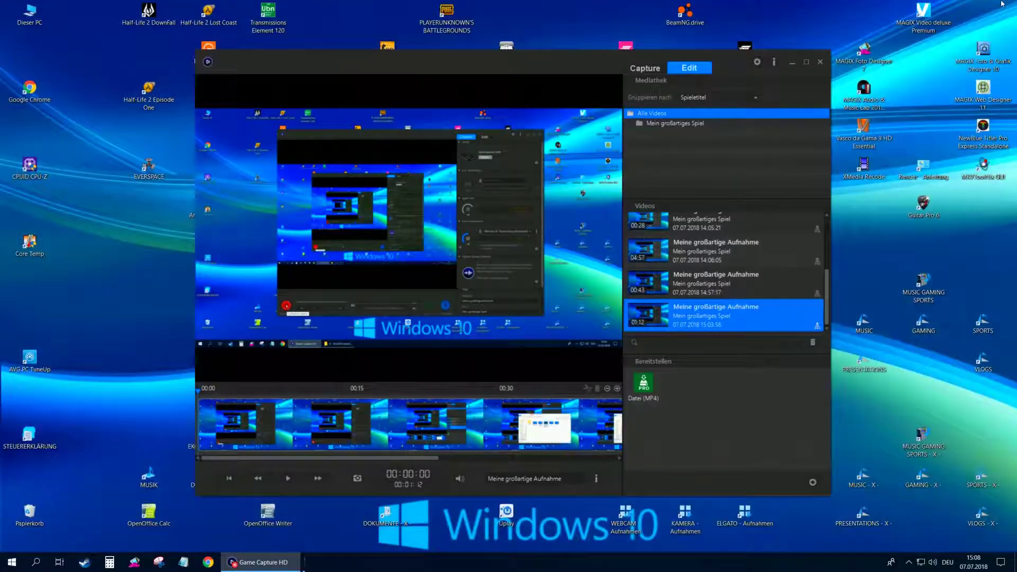
Step: Show the Recycle Bin's empty option without using it, and return Game Capture HD to its capture view
right_click(33, 514)
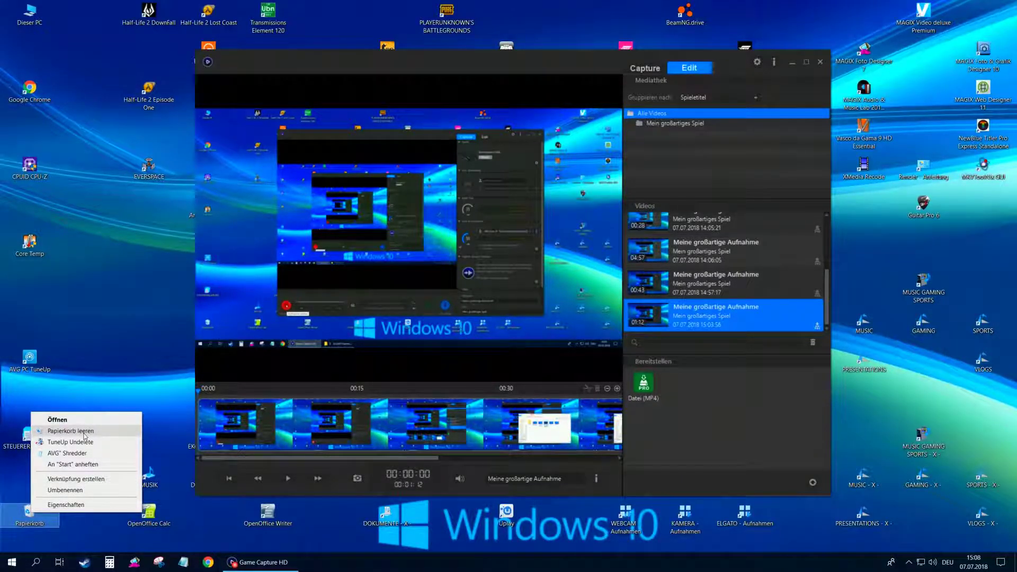
click(142, 368)
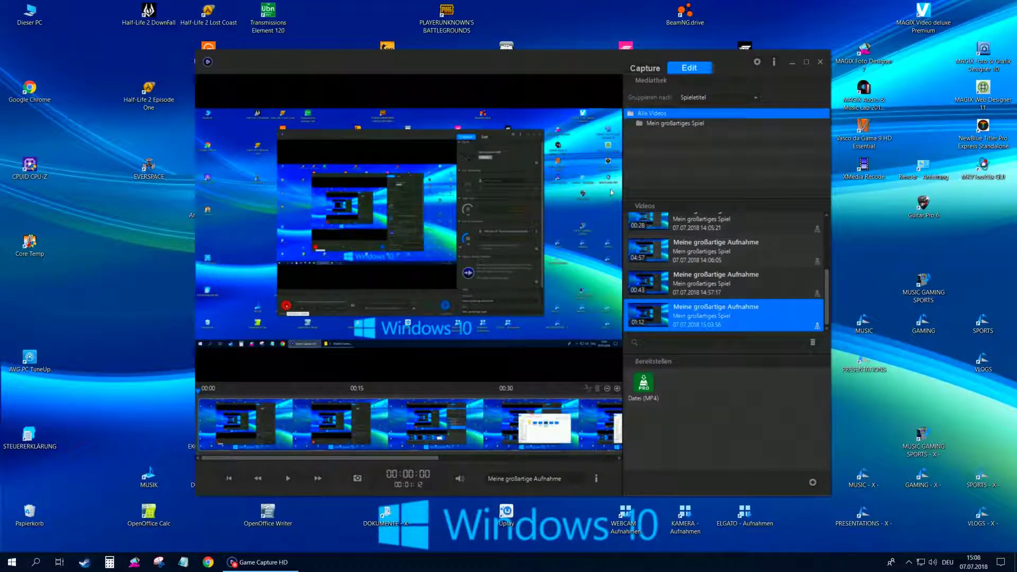
click(645, 69)
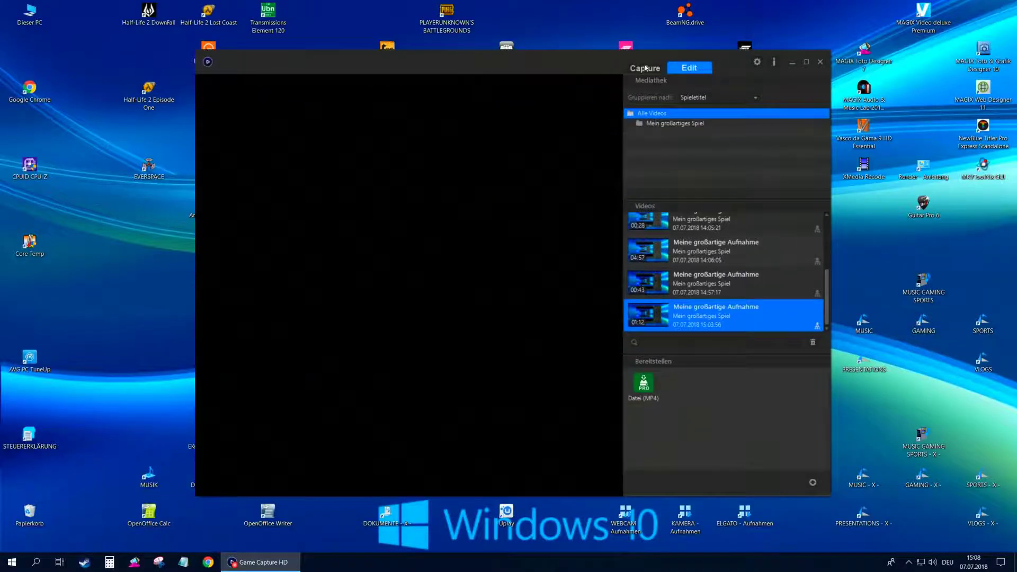